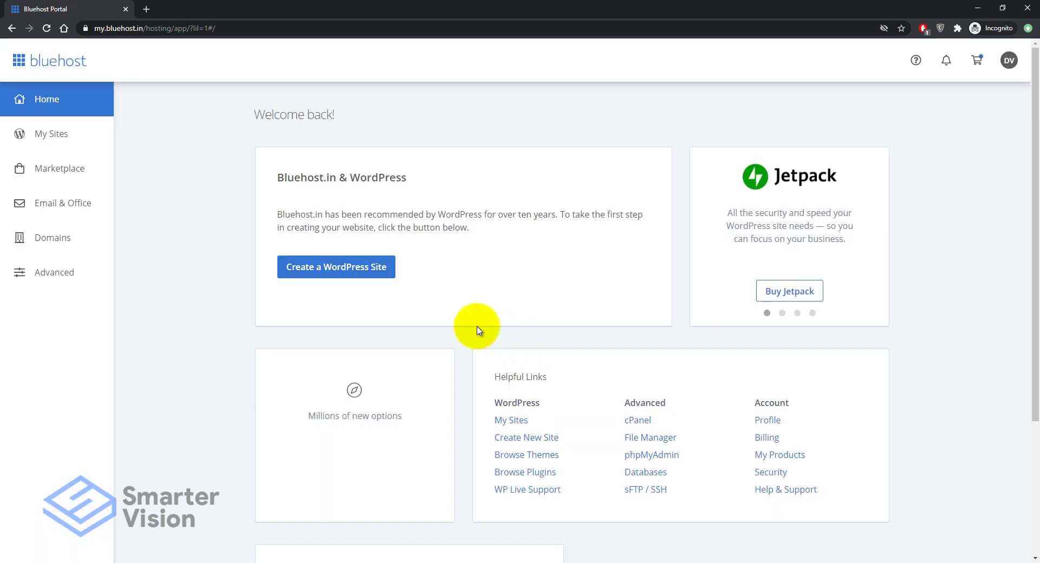
Open the hosting account's cPanel File Manager, enter the public_html folder and start a file upload there
click(642, 426)
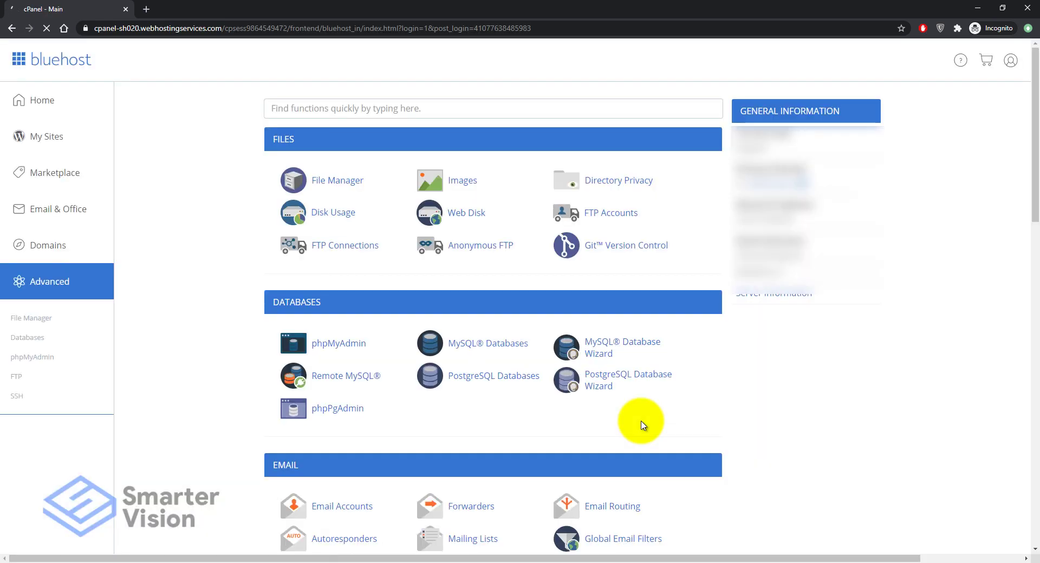
click(349, 182)
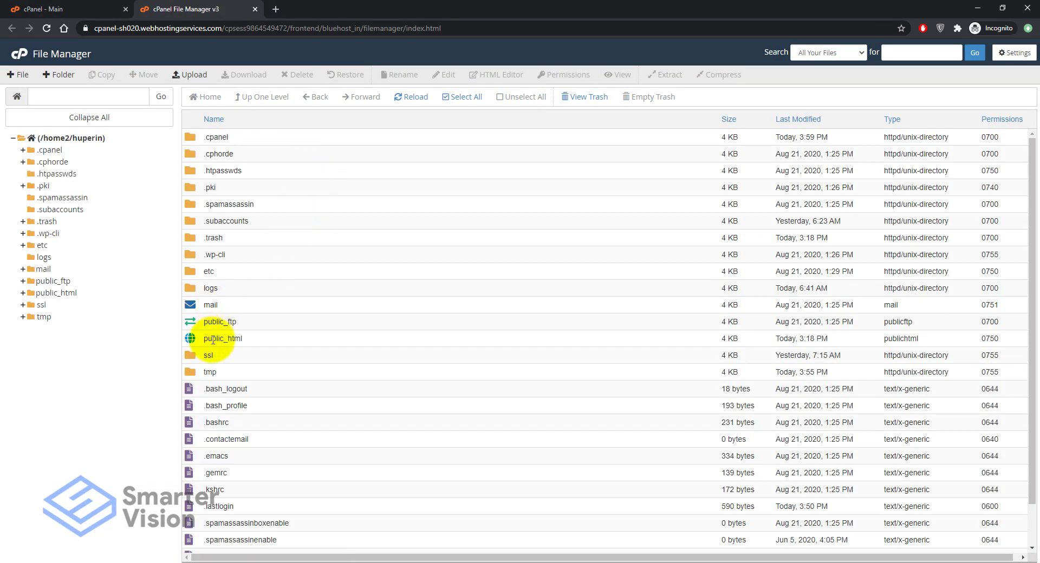
double_click(191, 338)
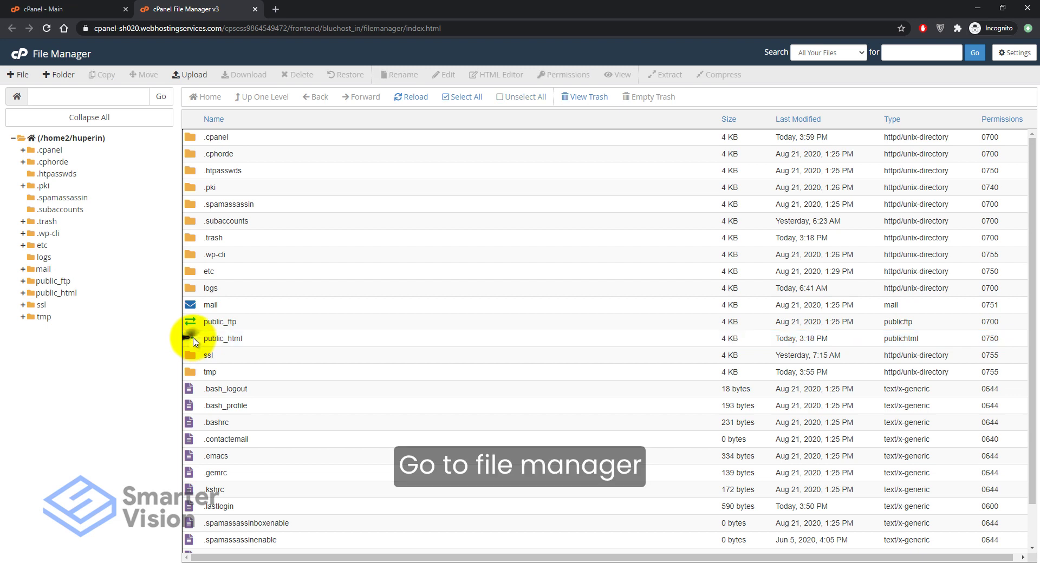
click(197, 76)
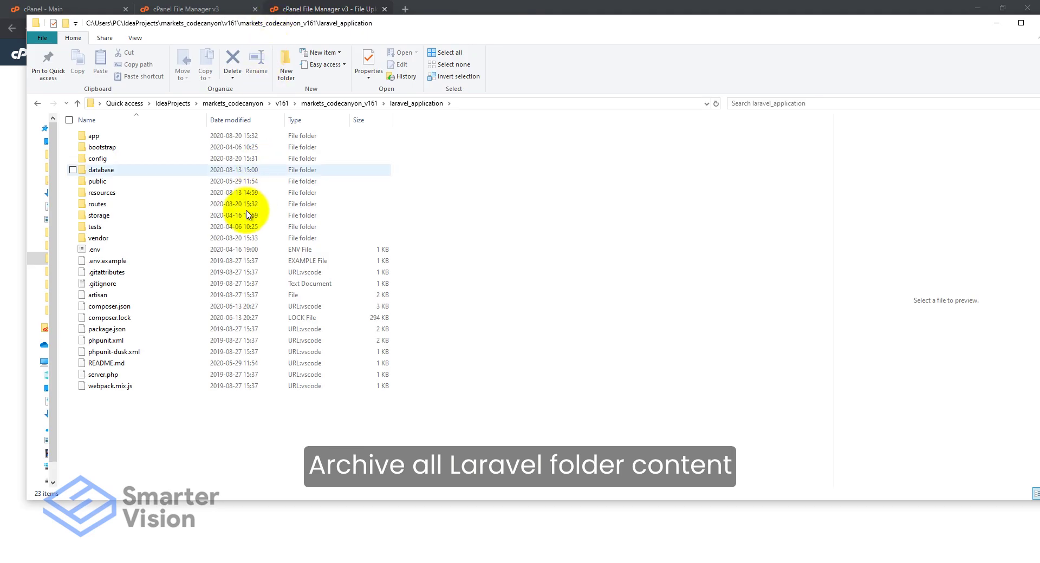
Compress all files and folders in the local laravel_application folder into laravel_application.zip with 7-Zip
drag(146, 429, 54, 108)
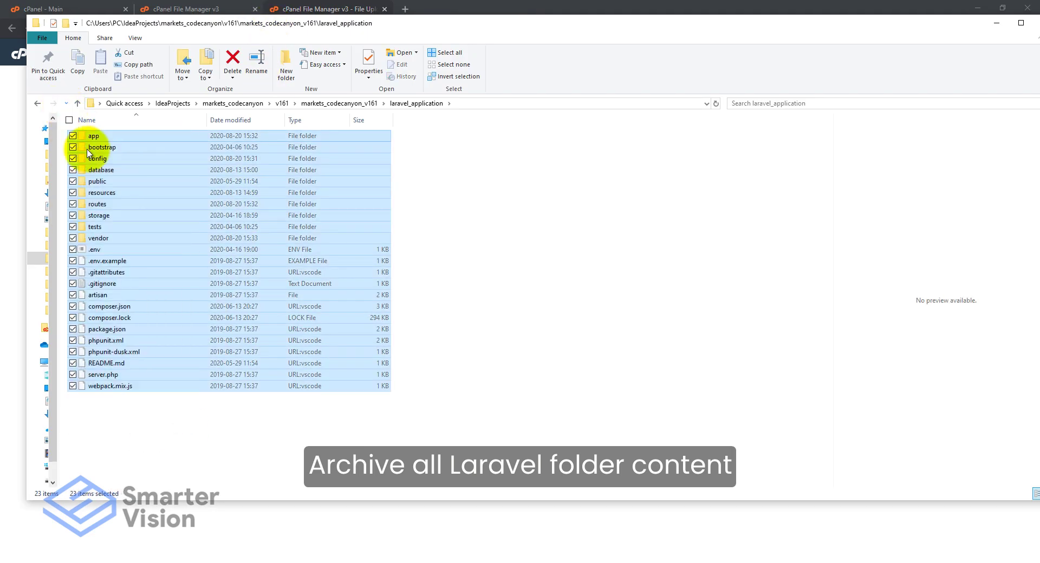
right_click(107, 187)
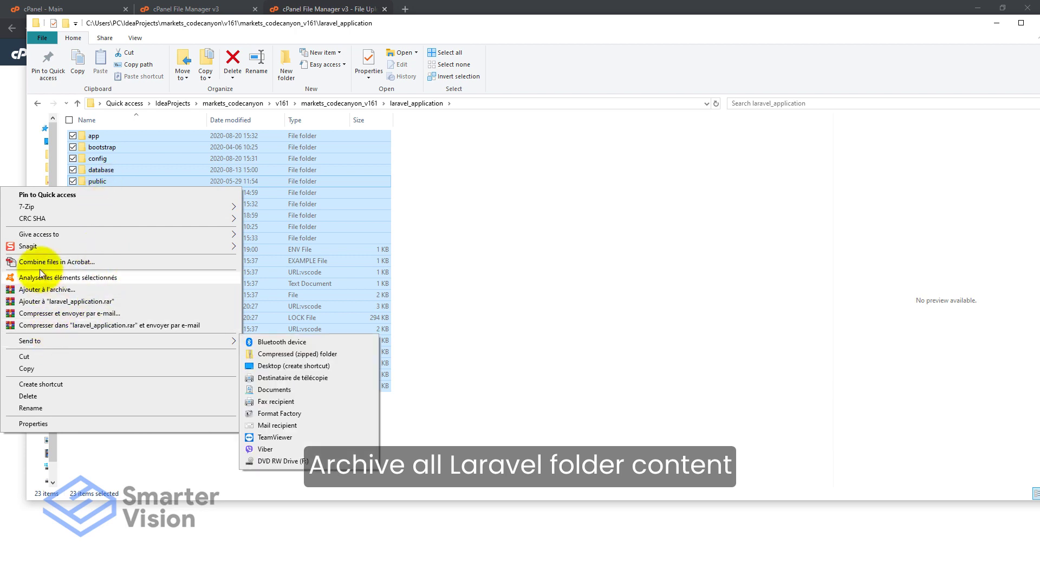
mouse_move(101, 211)
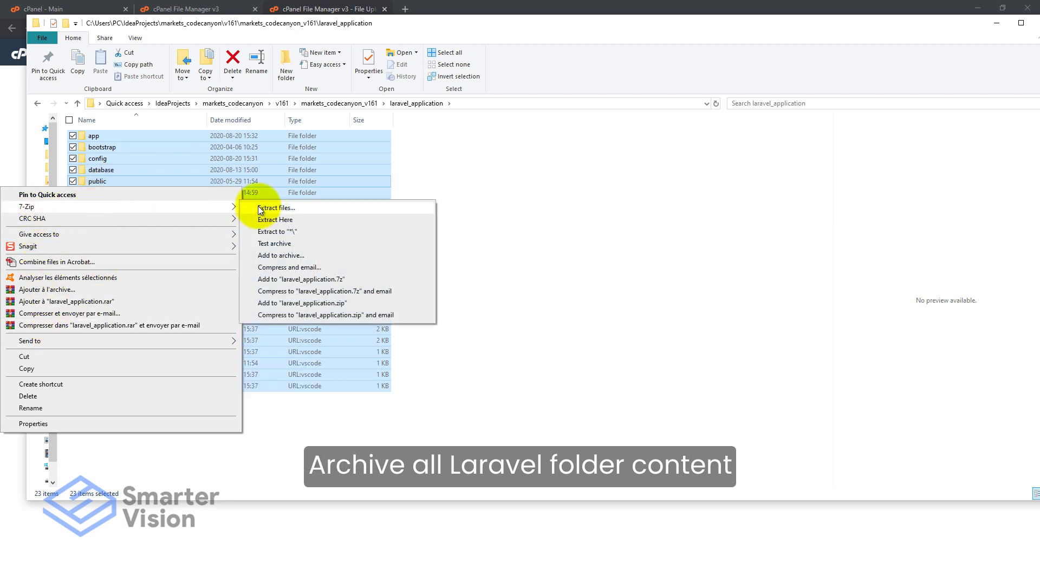
click(316, 303)
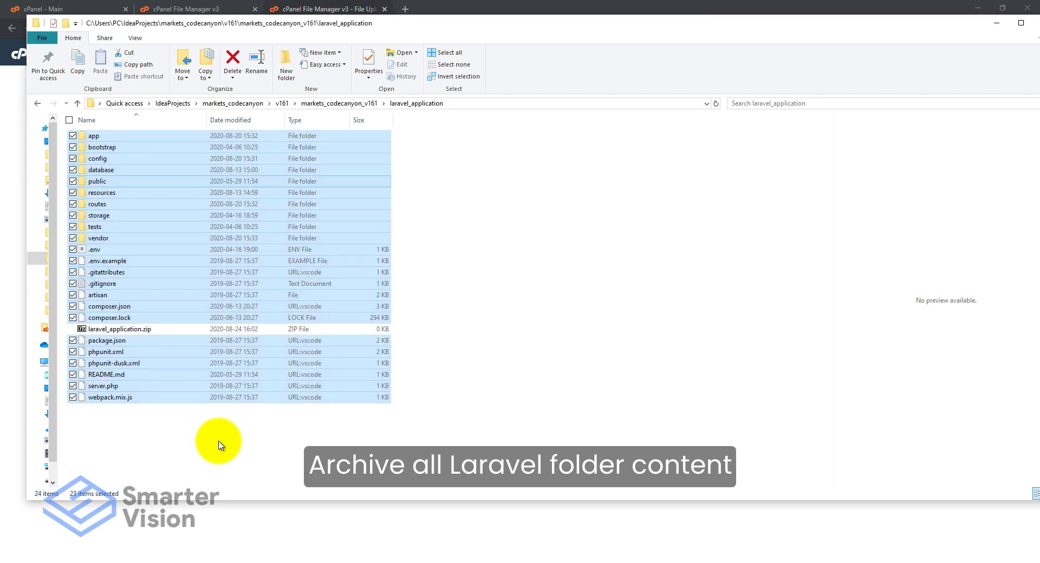
click(121, 329)
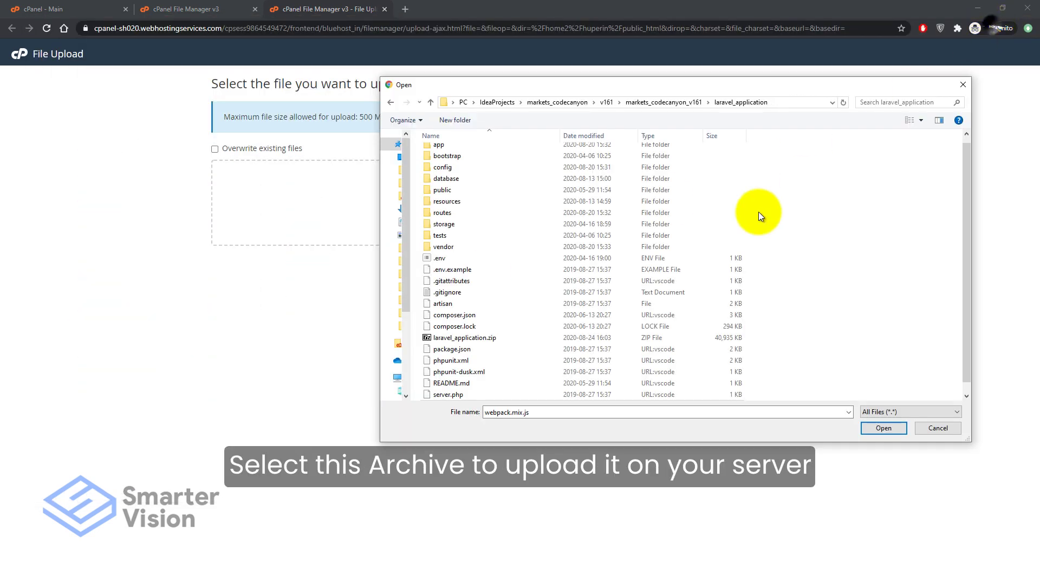
Upload laravel_application.zip from the local laravel_application folder to public_html and return to that server folder
click(465, 338)
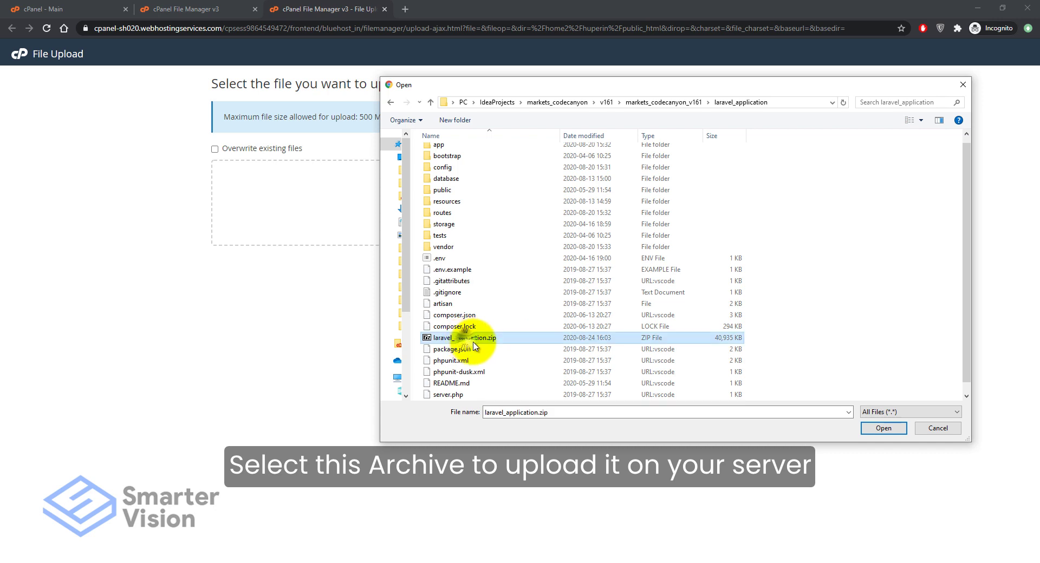
click(778, 102)
click(764, 107)
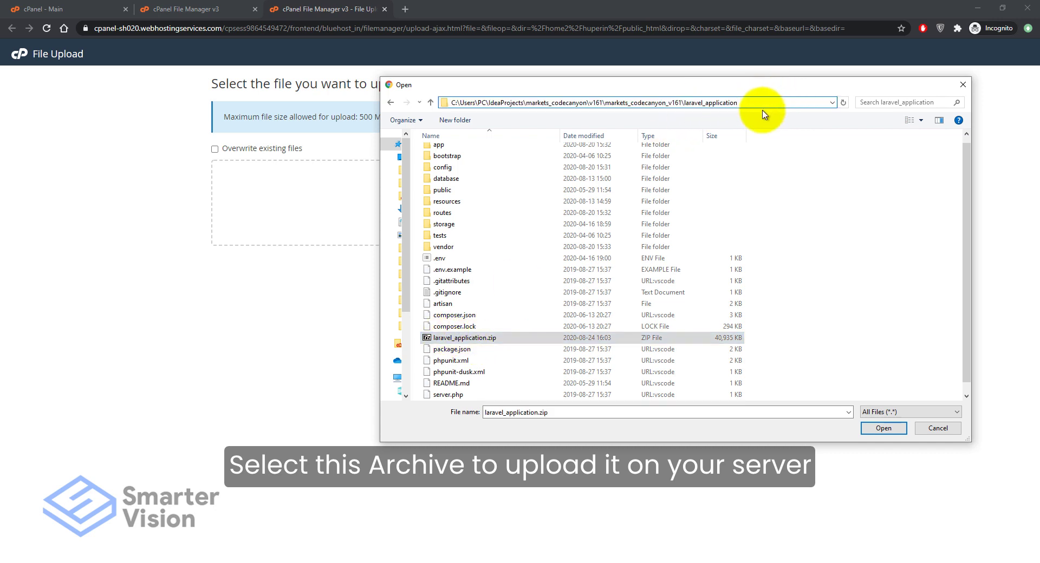
key(Return)
click(431, 345)
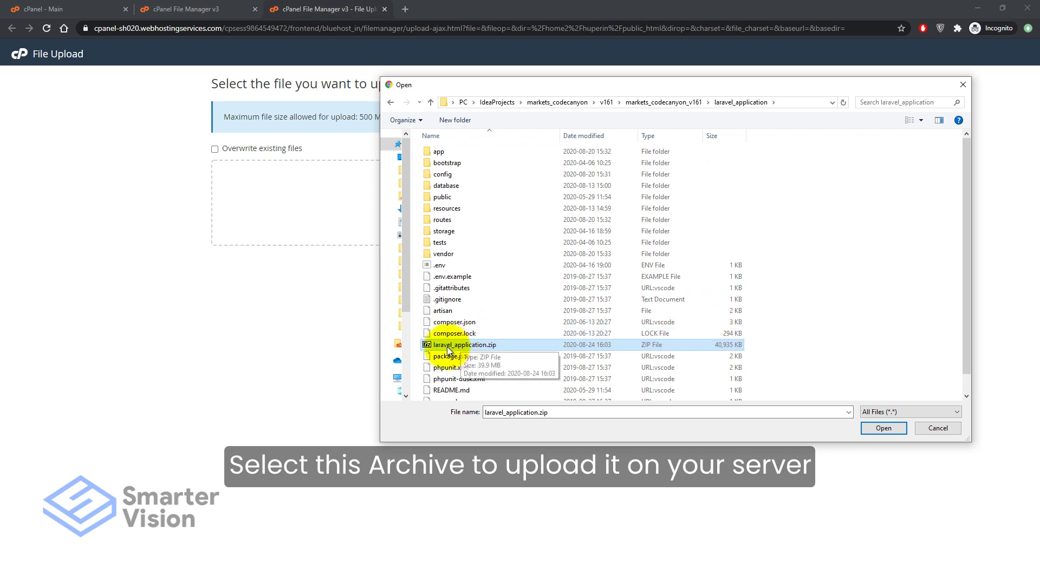
click(885, 430)
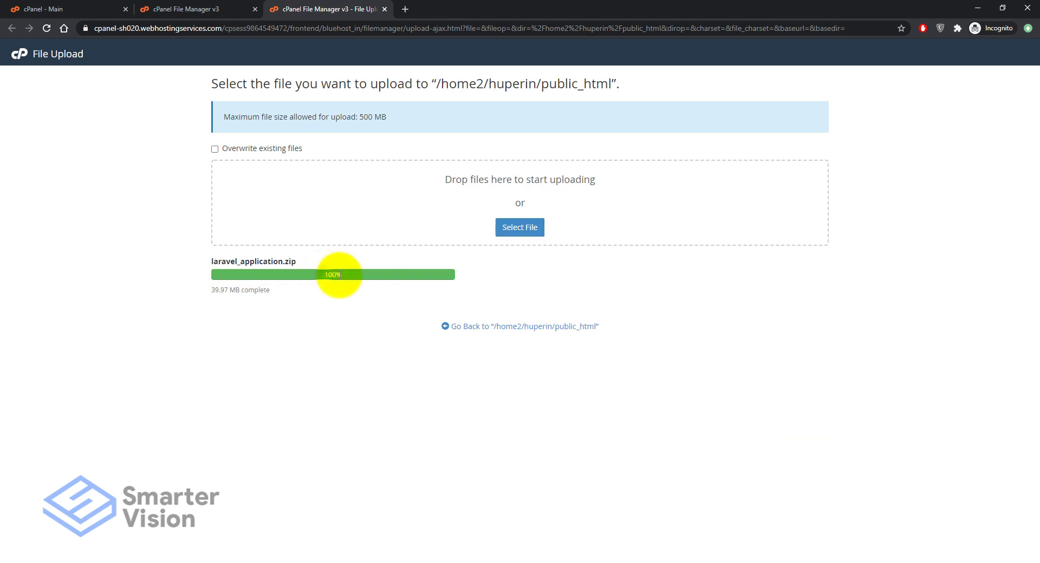
click(549, 328)
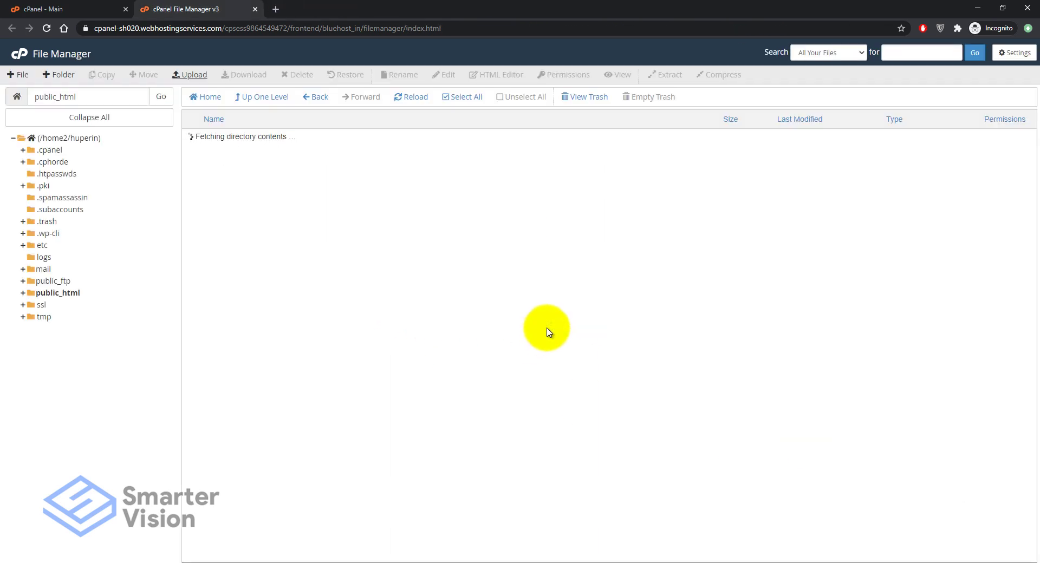
Extract laravel_application.zip into /public_html and dismiss the extraction results
click(244, 137)
right_click(304, 139)
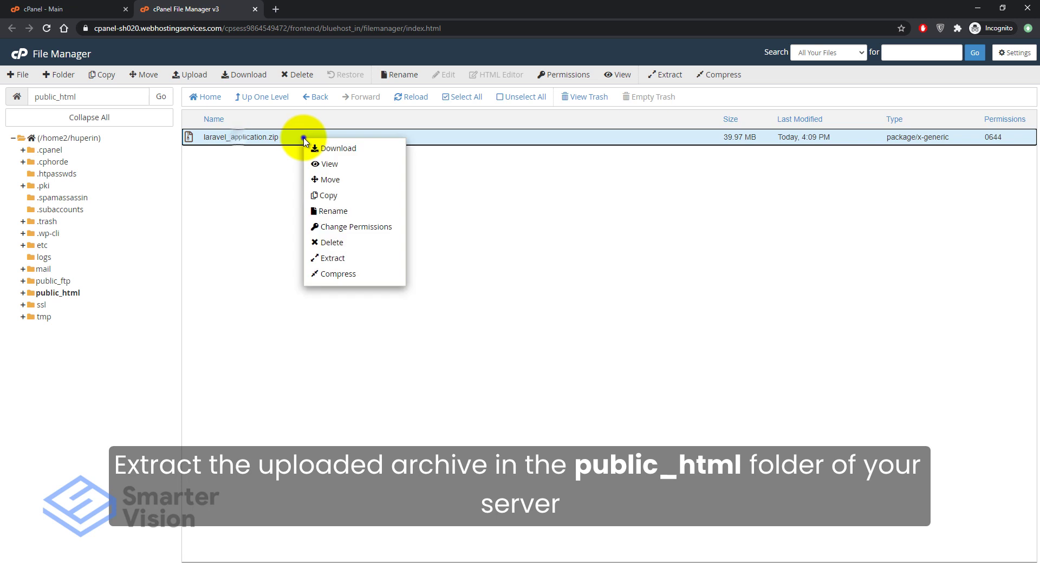
click(335, 259)
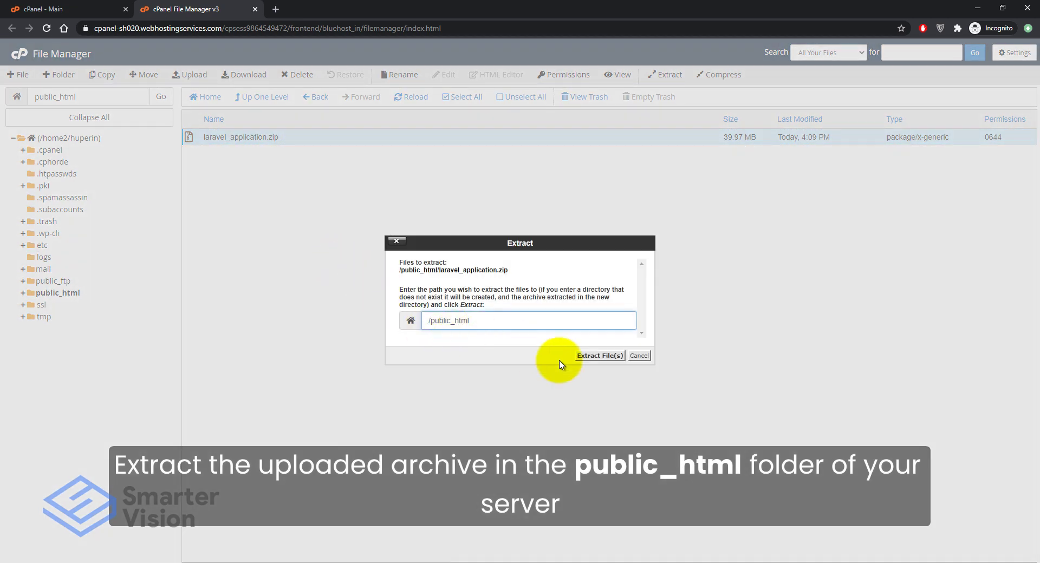
click(601, 356)
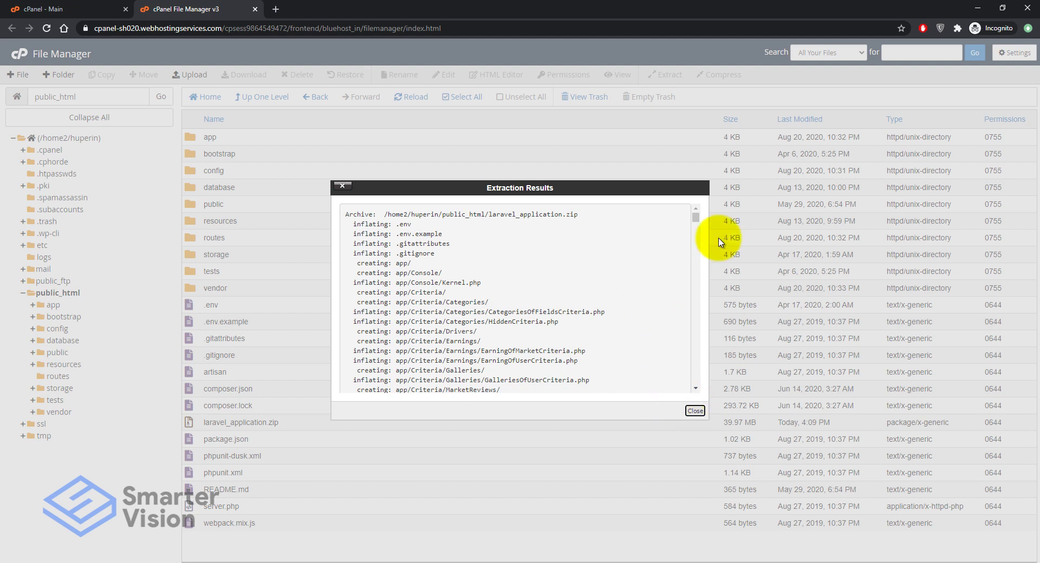
drag(696, 232, 695, 410)
click(695, 410)
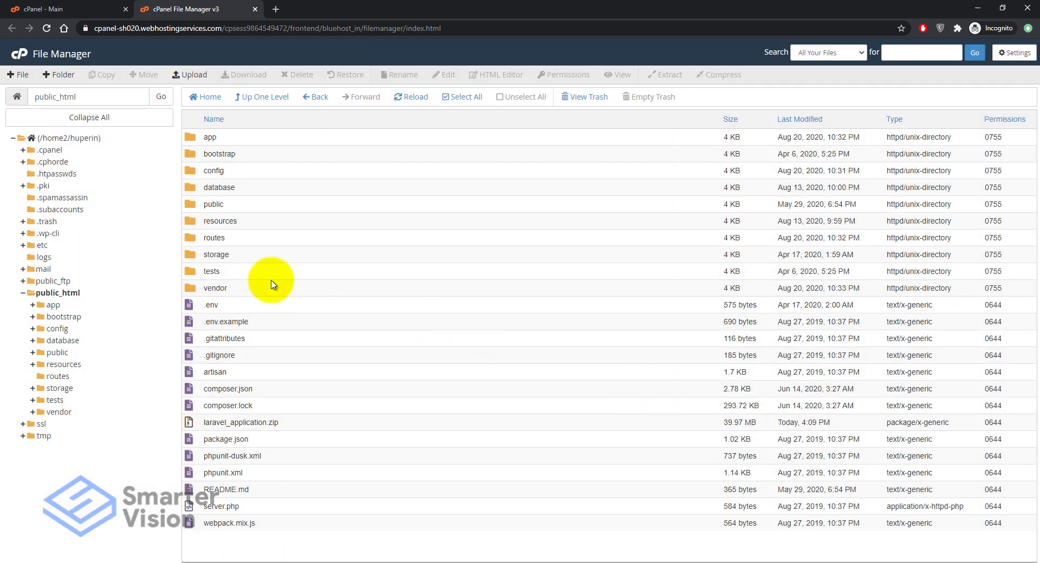
Create a MySQL database named stores in cPanel, select its full prefixed name and return to the database management page
click(77, 10)
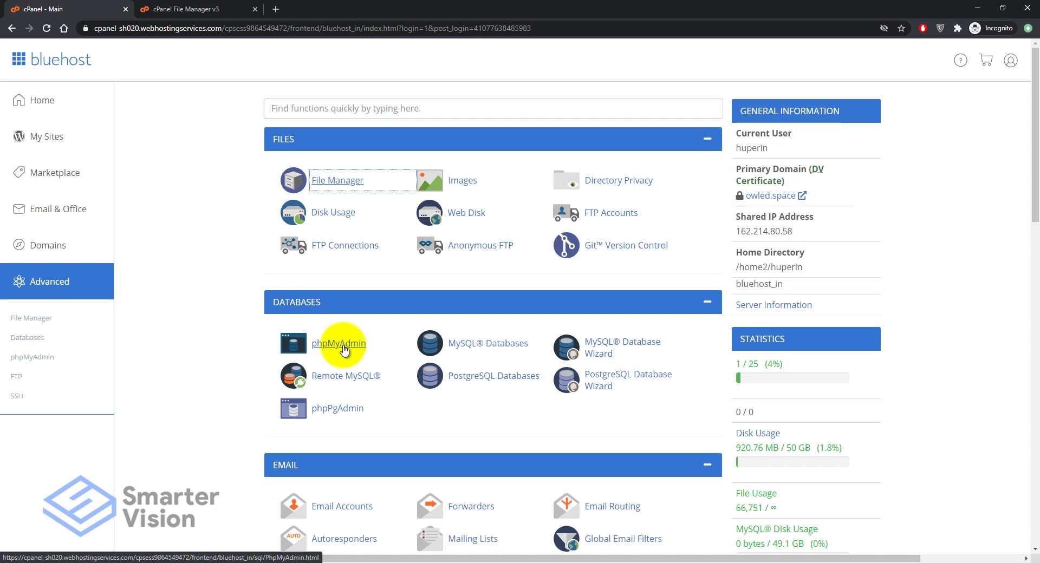
click(491, 346)
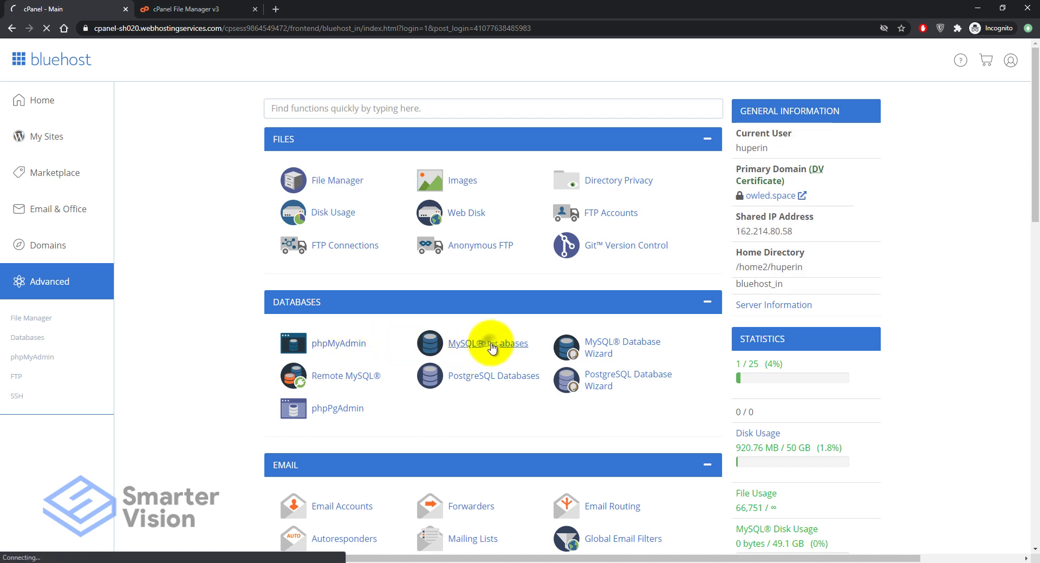
text(stores)
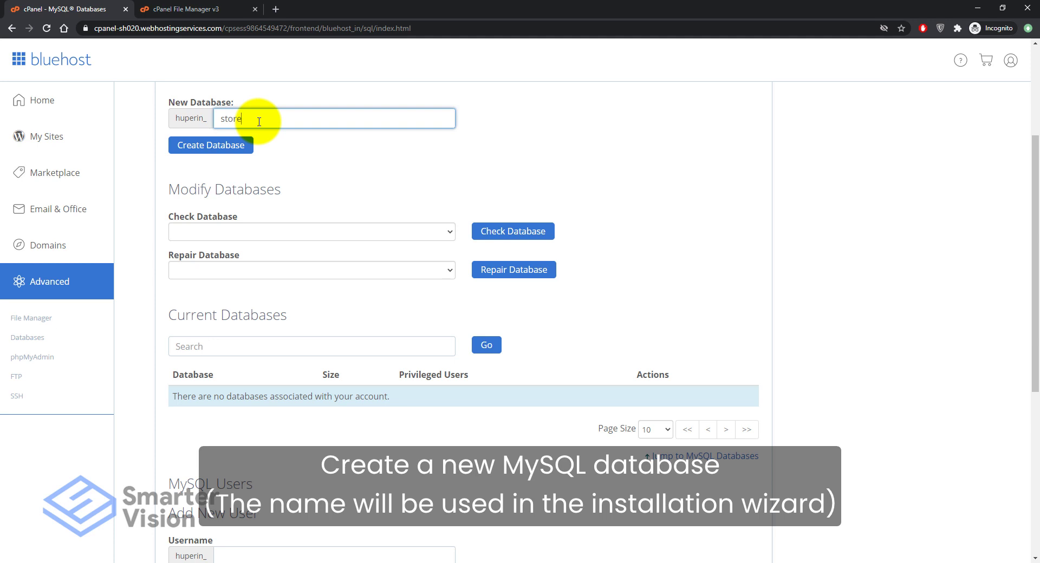
click(226, 152)
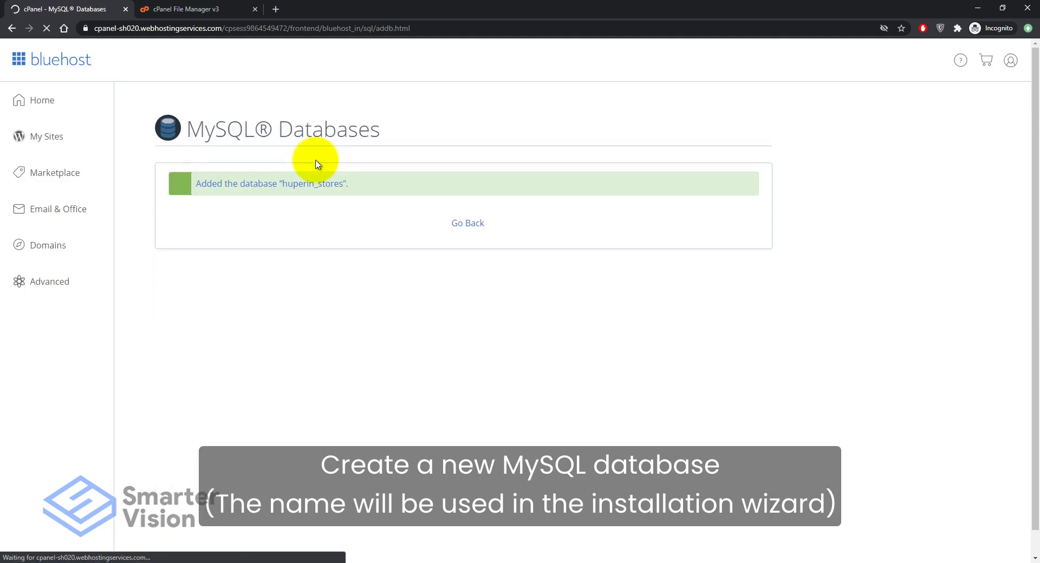
drag(341, 184, 293, 183)
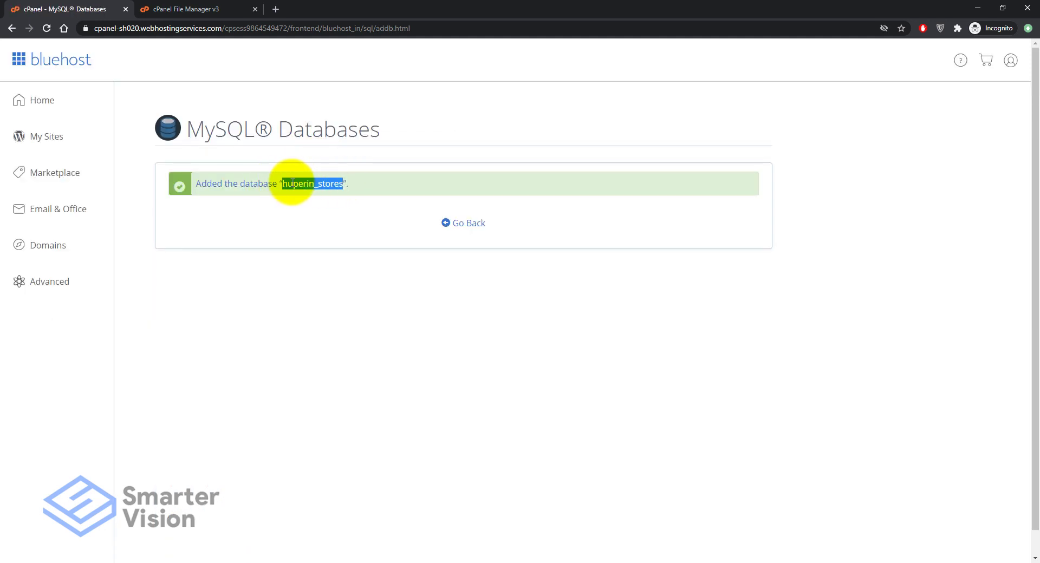
click(465, 223)
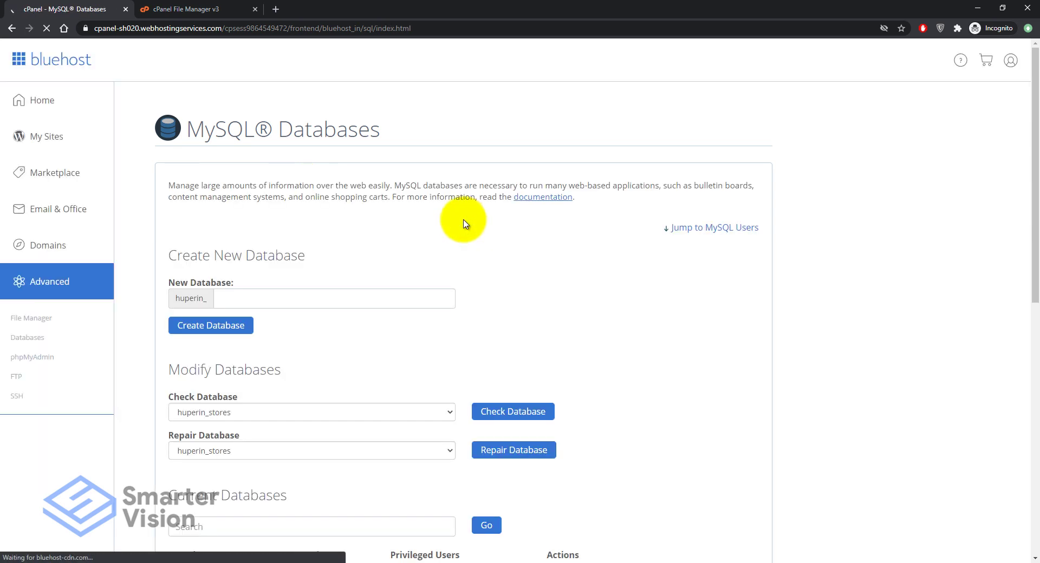
Enter storesuser as the username for a new MySQL user
scroll(549, 262, down, 3)
scroll(552, 264, down, 4)
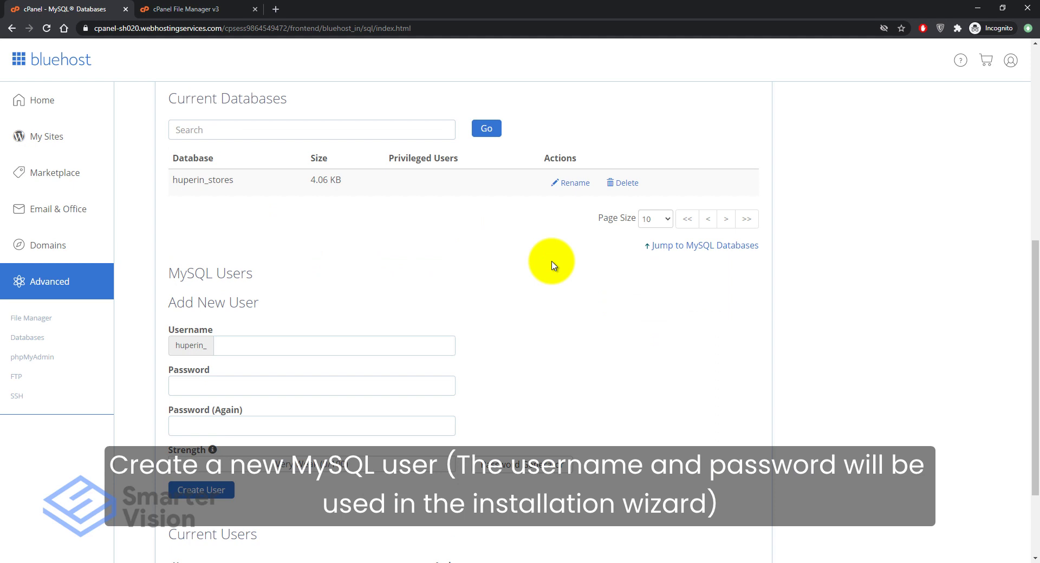
scroll(551, 266, down, 1)
click(249, 272)
text(st)
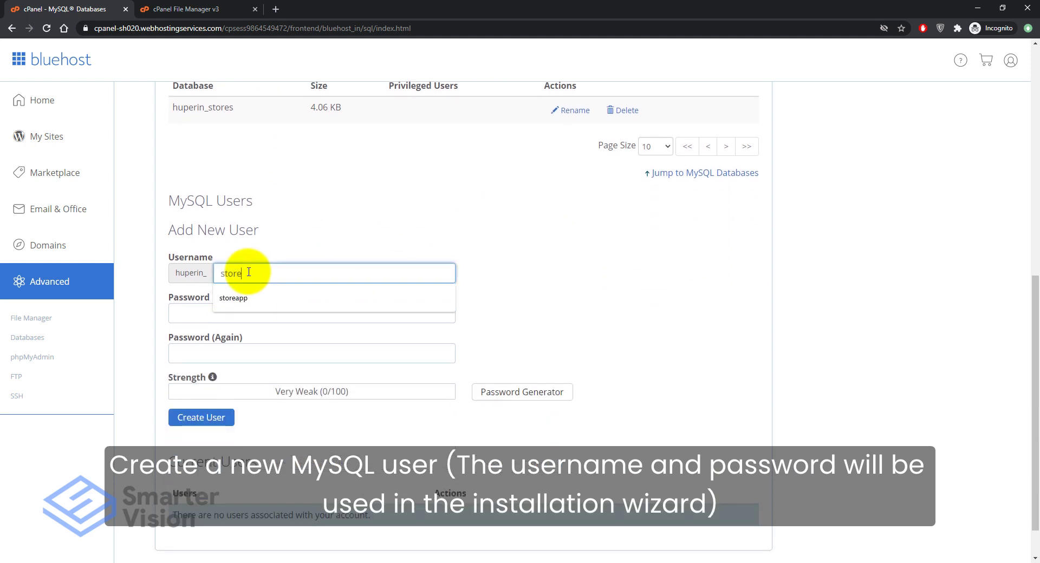
text(ores_)
key(BackSpace)
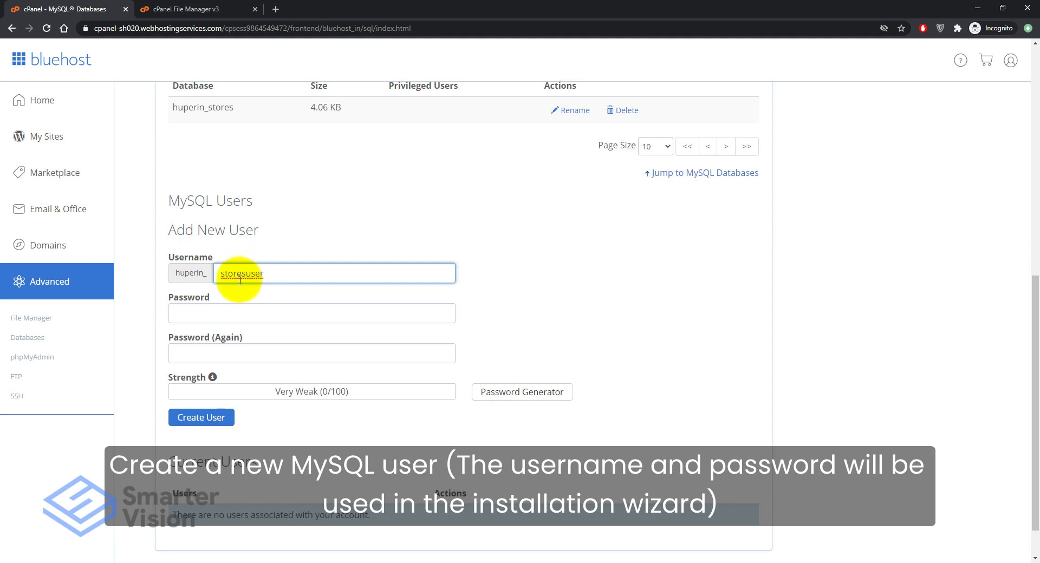
Generate a new random password for the MySQL user, remove its trailing special characters and select the shortened password for copying
click(208, 315)
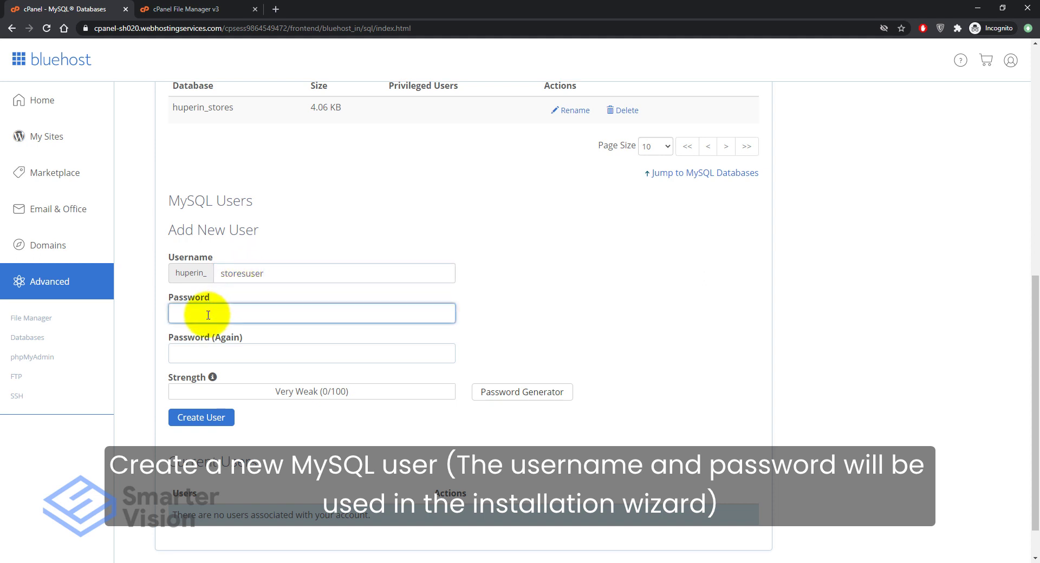
click(495, 391)
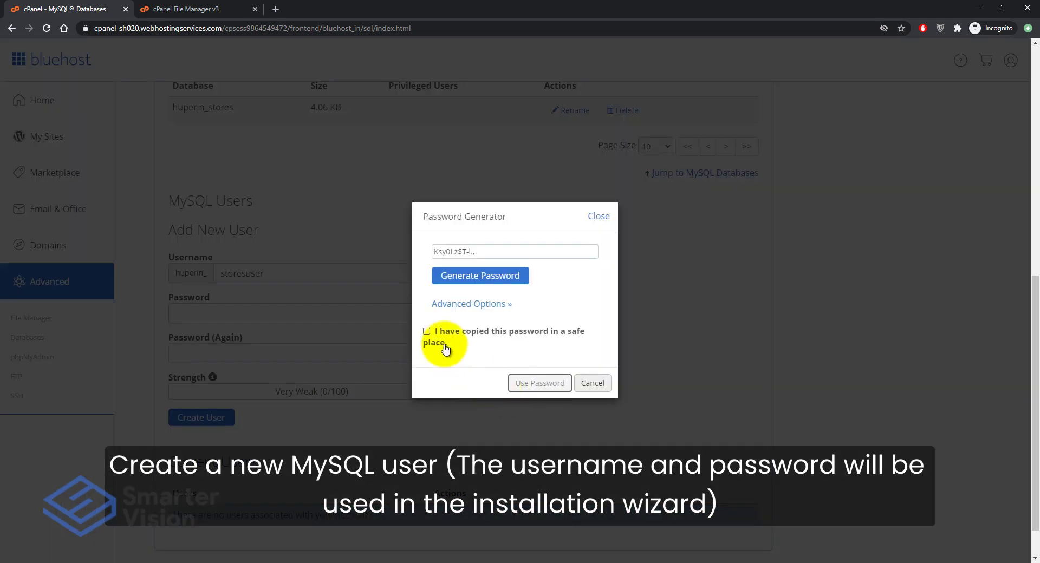
click(482, 277)
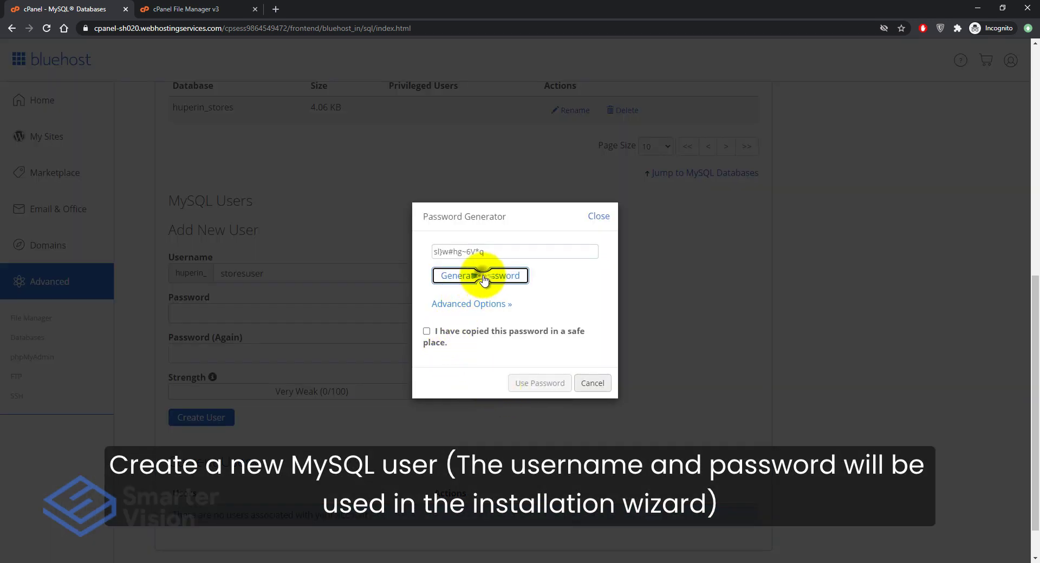
click(484, 278)
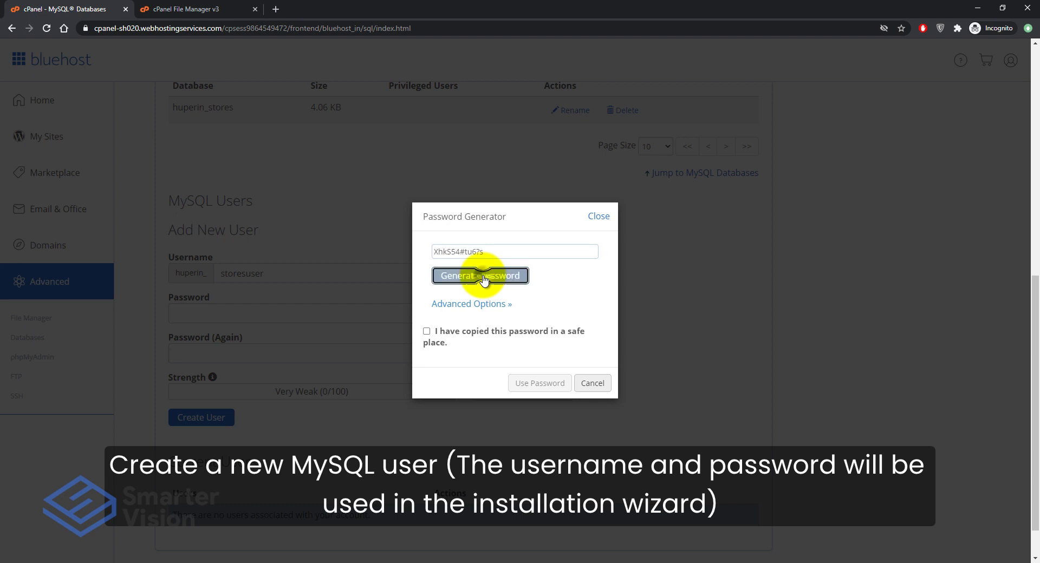
click(484, 277)
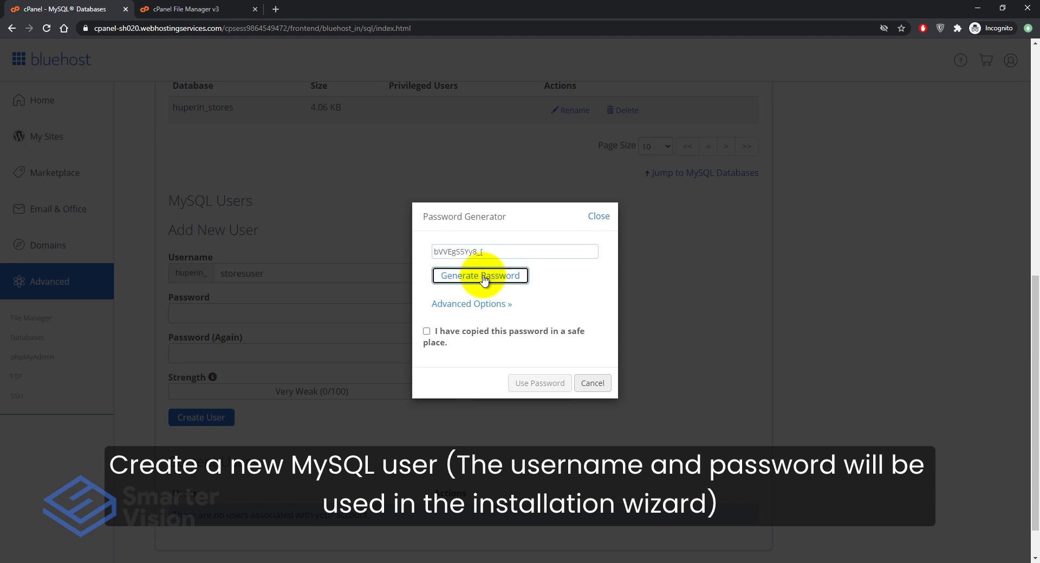
click(497, 254)
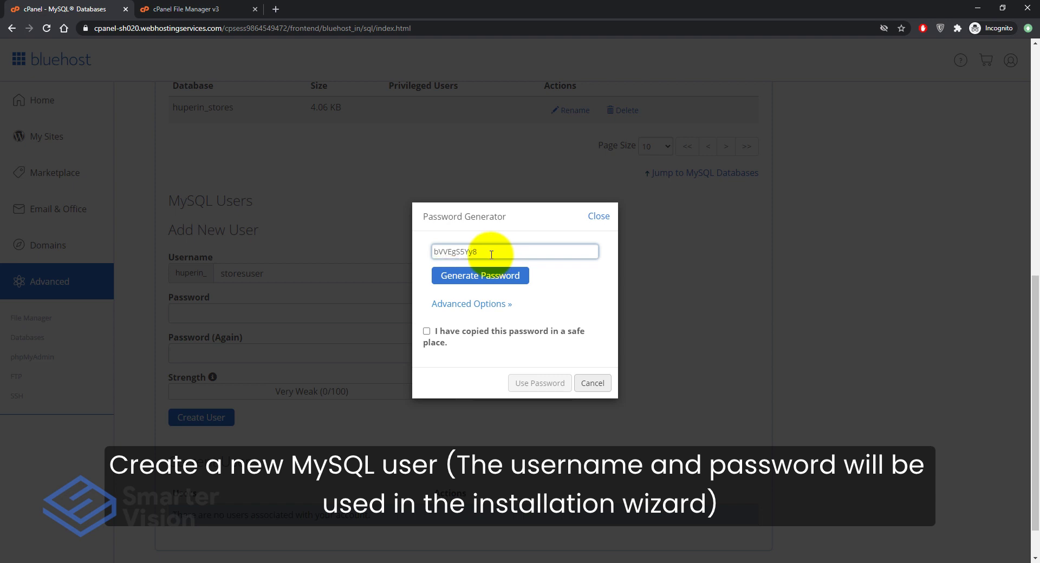
drag(491, 254, 430, 251)
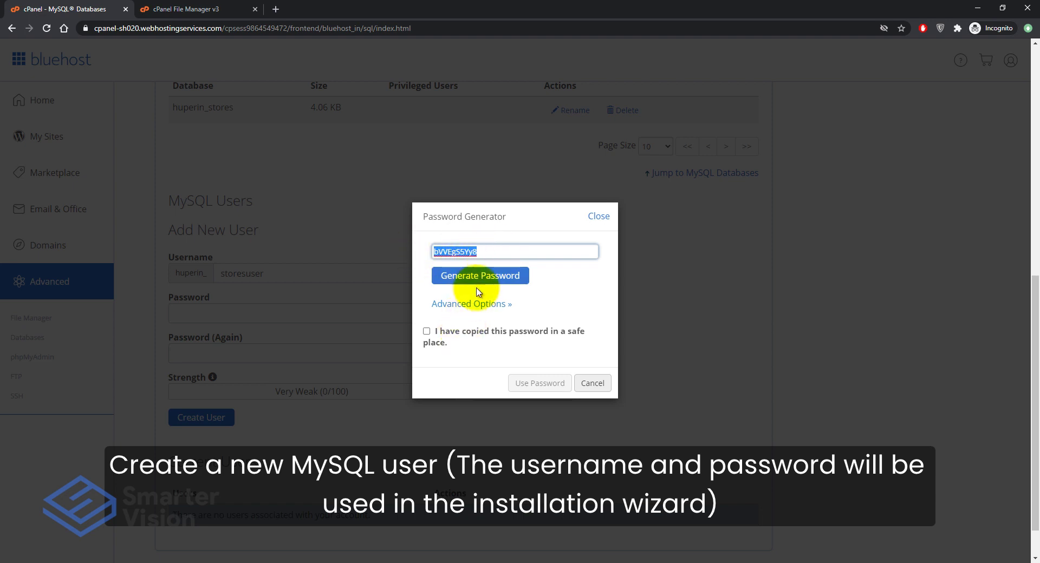
Apply the copied password, create the MySQL user and return to the database management page
click(455, 331)
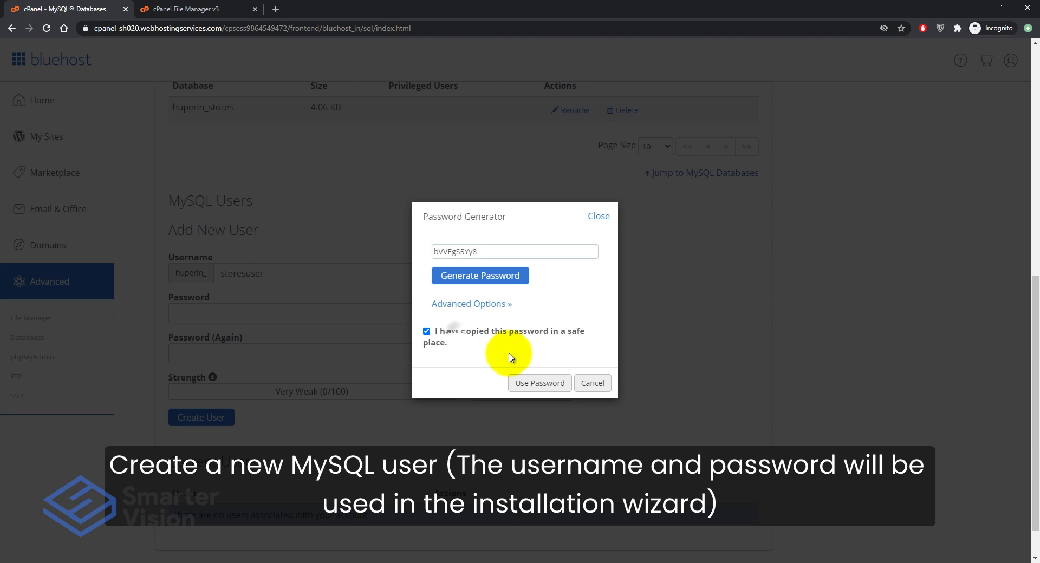
click(539, 383)
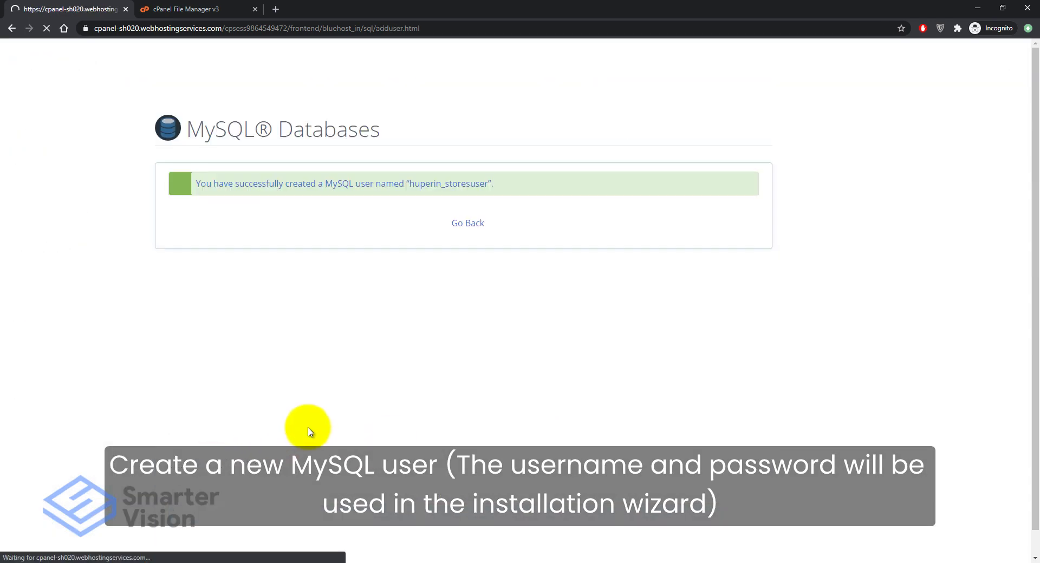
click(460, 223)
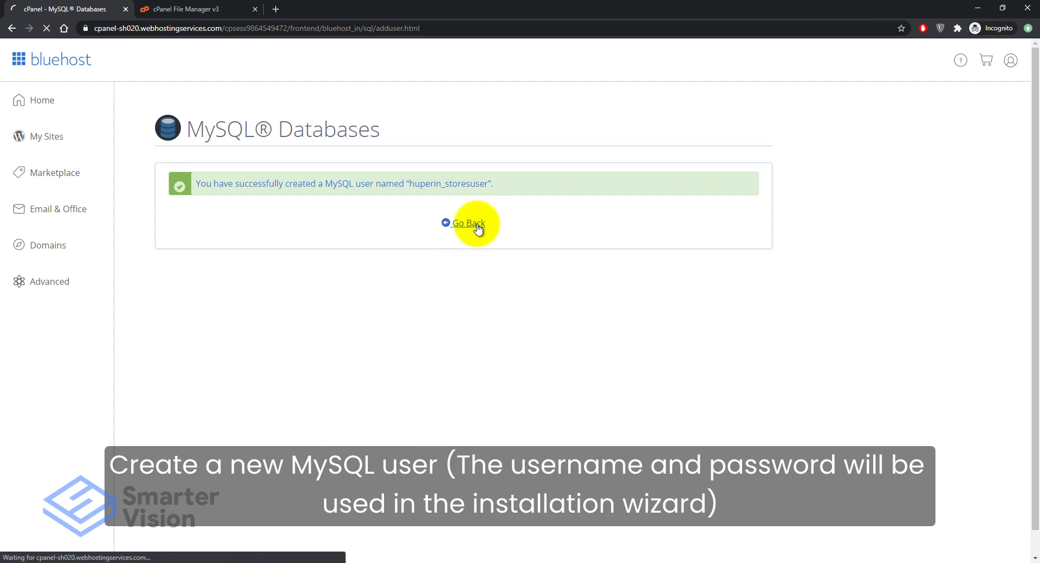
Add the prefixed storesuser MySQL user to the prefixed stores database
scroll(449, 325, down, 10)
scroll(453, 352, down, 3)
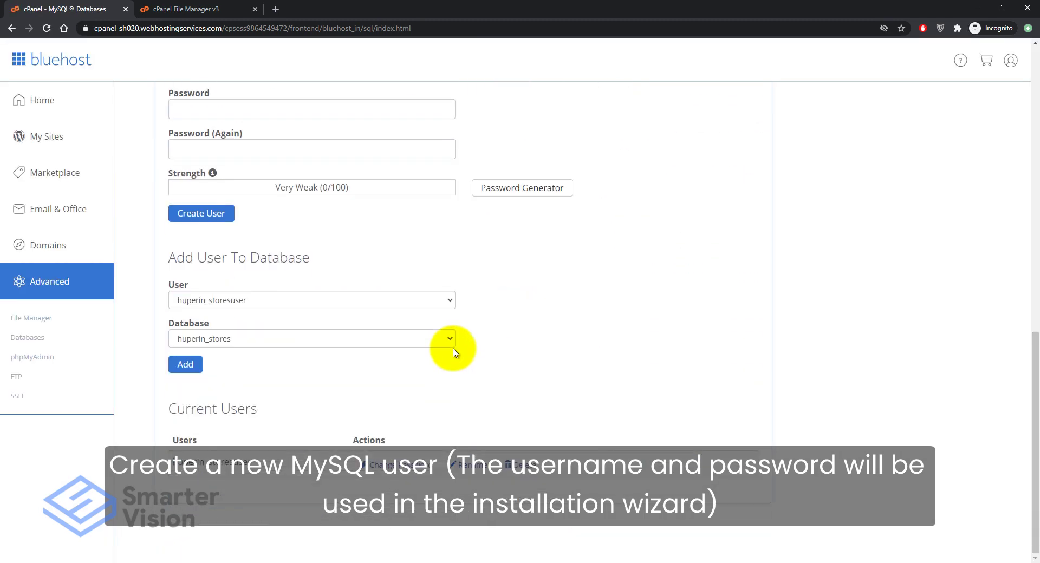
click(266, 300)
click(222, 318)
click(265, 339)
click(201, 353)
click(185, 364)
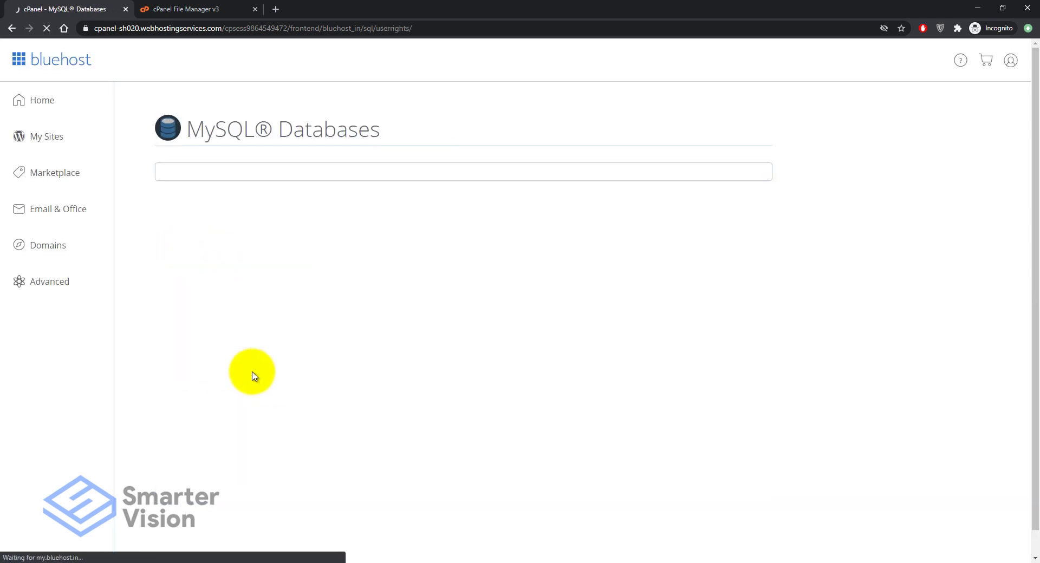
Grant storesuser ALL PRIVILEGES on the stores database, save the changes and return to the database management page
click(193, 273)
scroll(281, 324, down, 3)
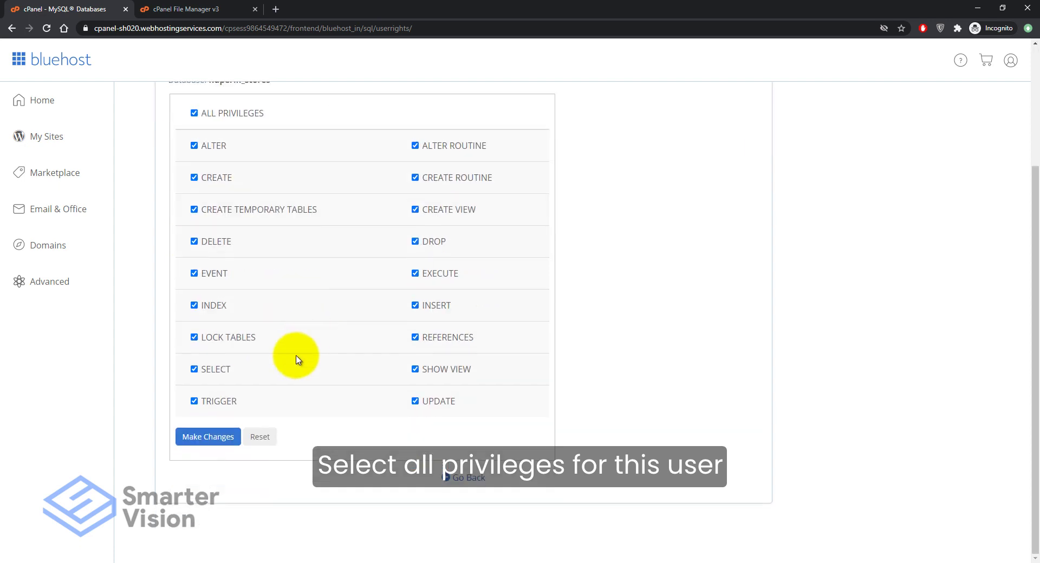
click(205, 440)
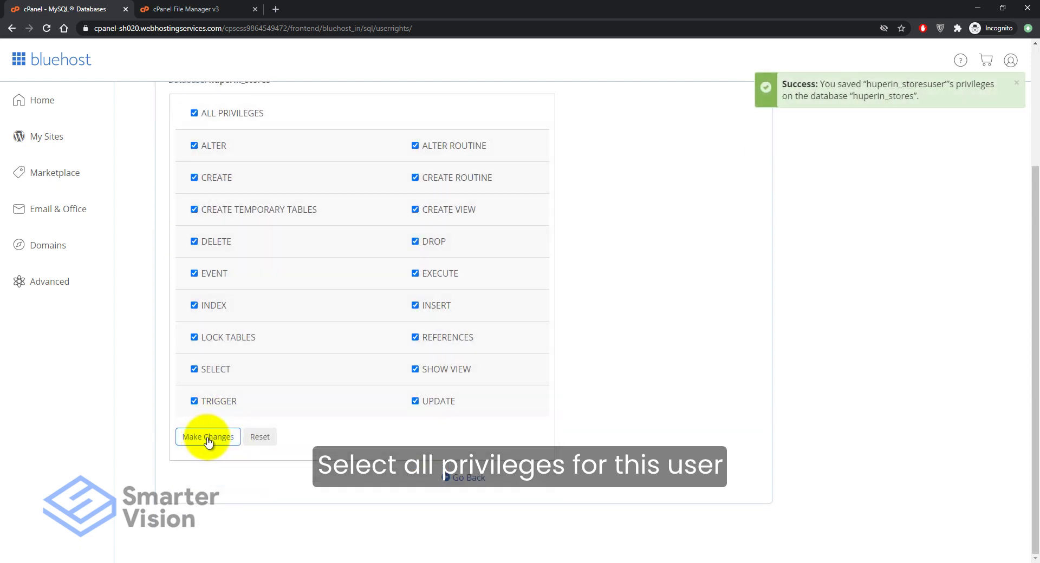
scroll(379, 343, up, 3)
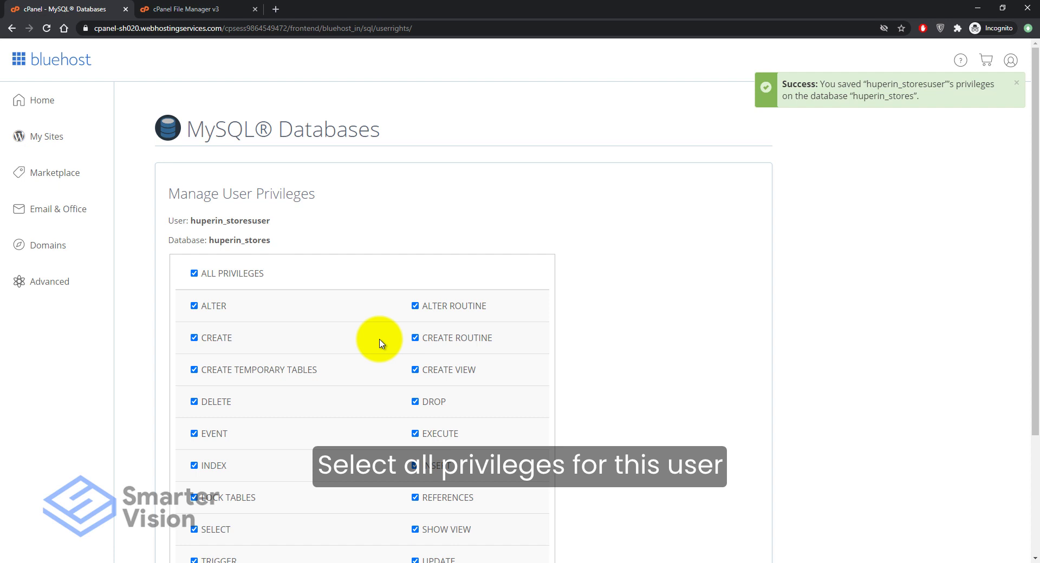
scroll(380, 342, down, 3)
click(480, 479)
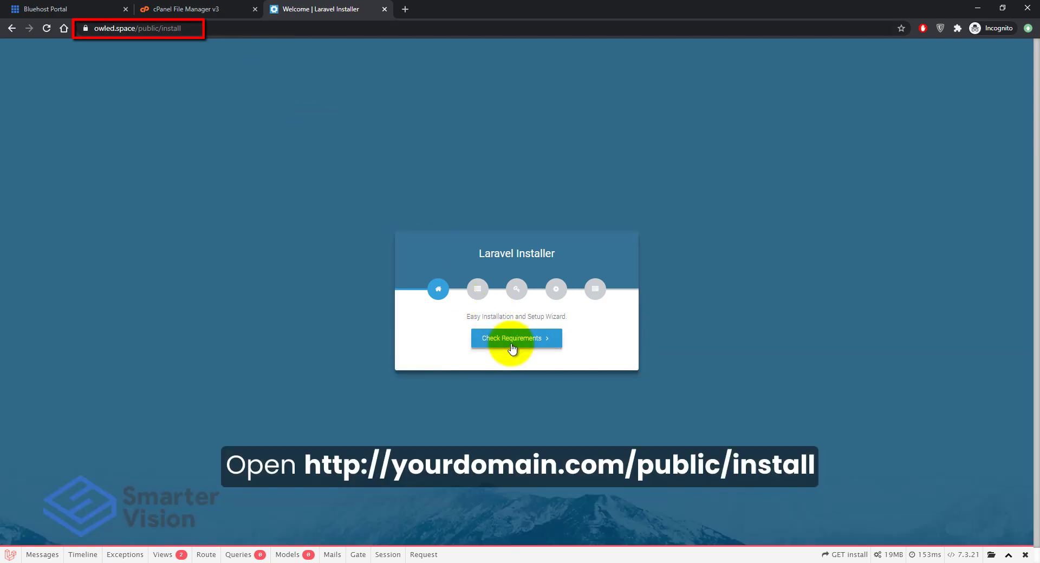
click(512, 341)
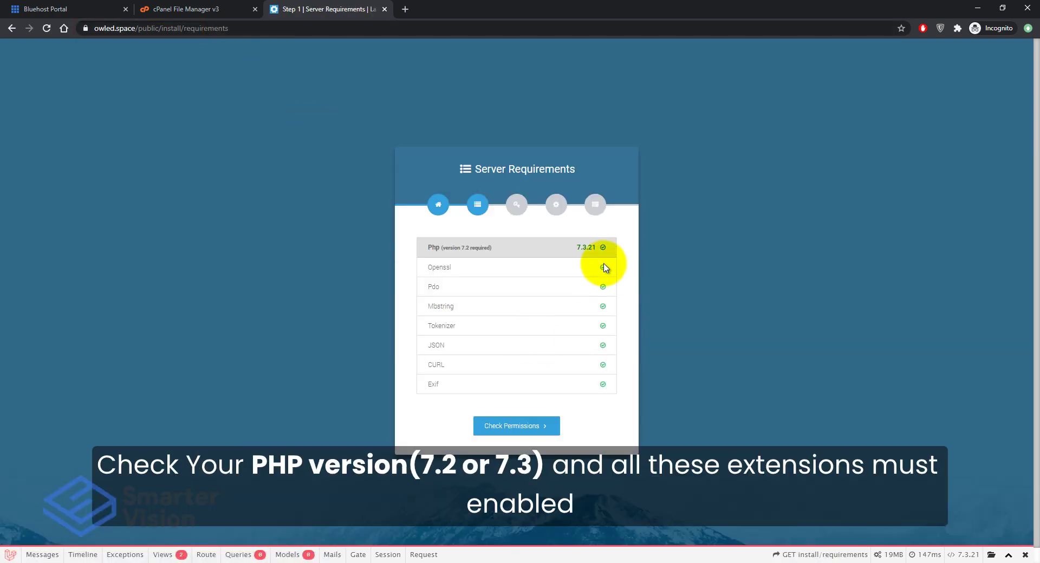
click(514, 431)
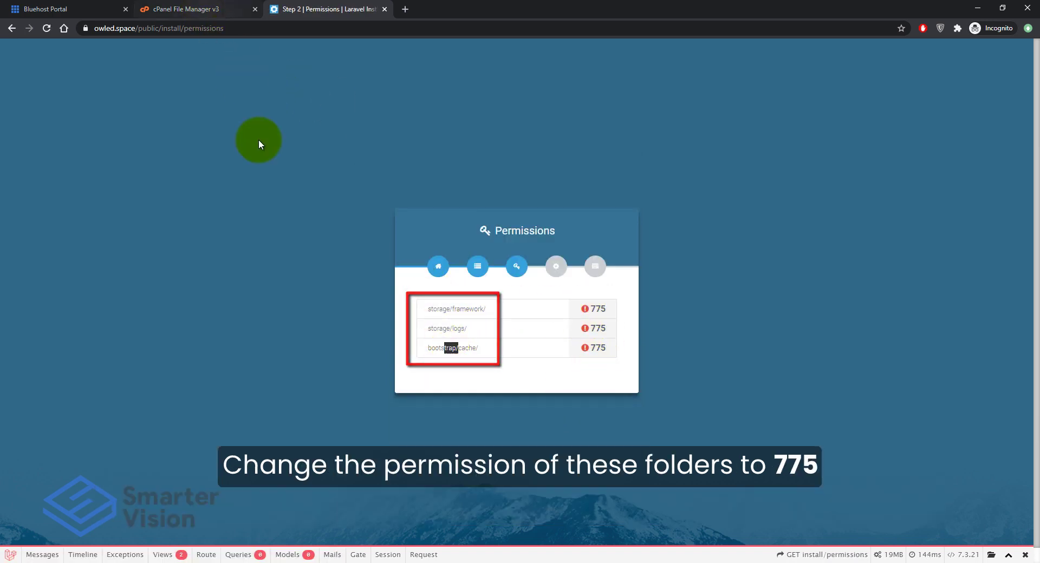
Switch to the cPanel File Manager and set the permissions of the cache folder in public_html/bootstrap to 775
click(204, 7)
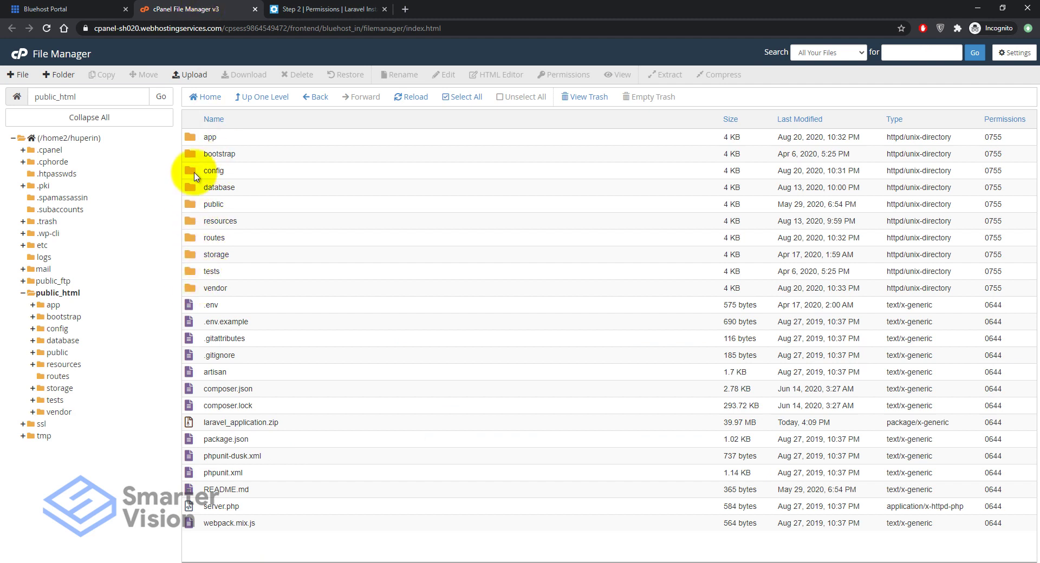
double_click(194, 155)
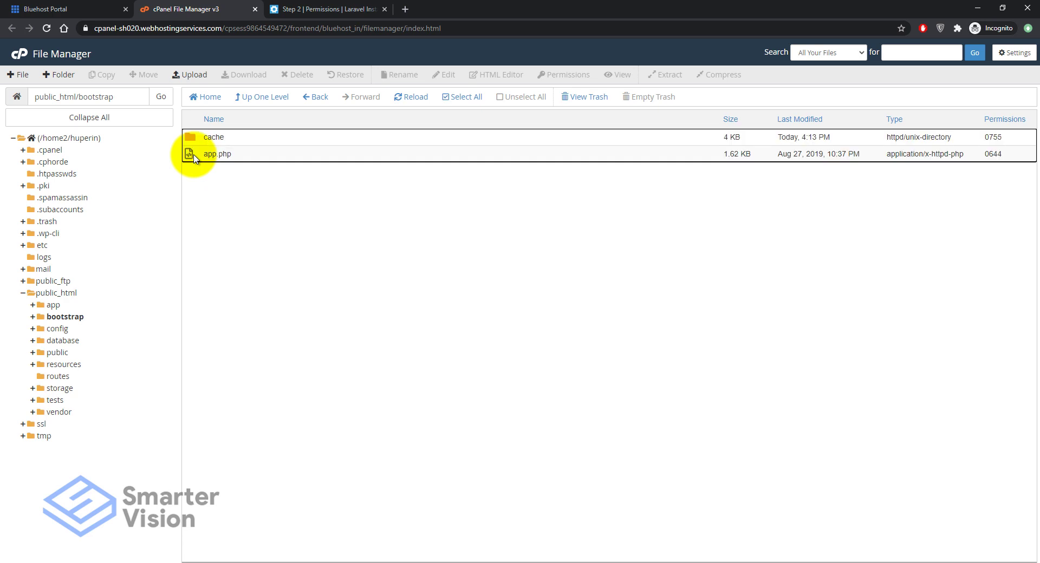
click(194, 142)
right_click(195, 142)
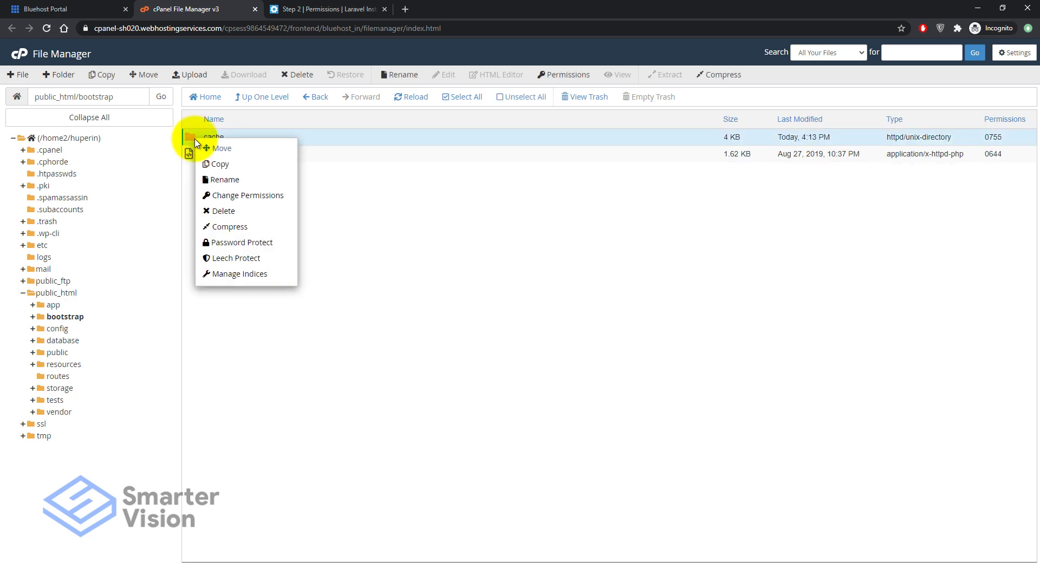
click(242, 195)
click(536, 293)
click(574, 377)
Check the installer's required folders, then set the permissions of both framework and logs in public_html/storage to 775
click(300, 10)
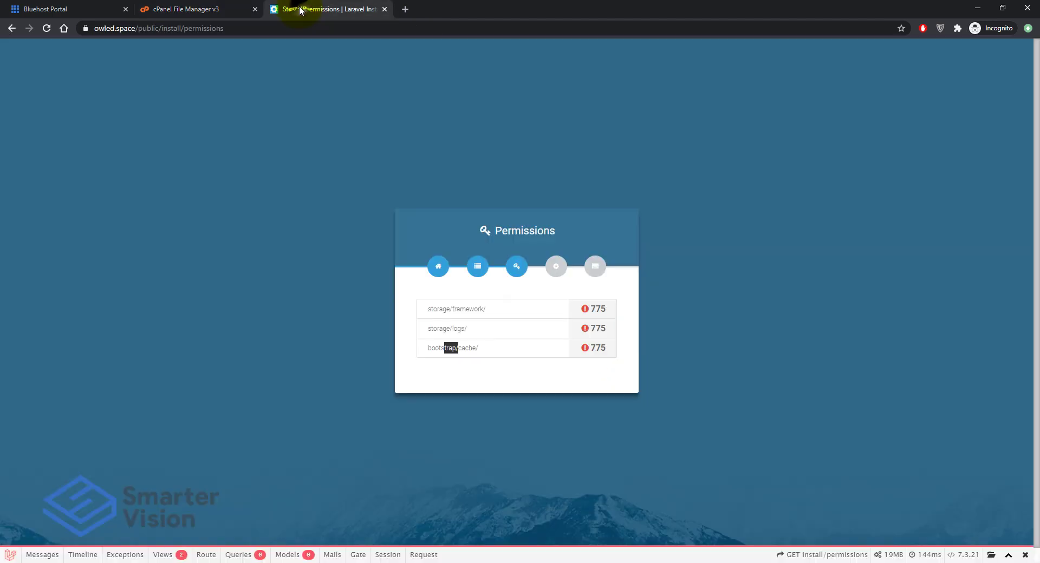
drag(431, 328, 467, 328)
click(233, 9)
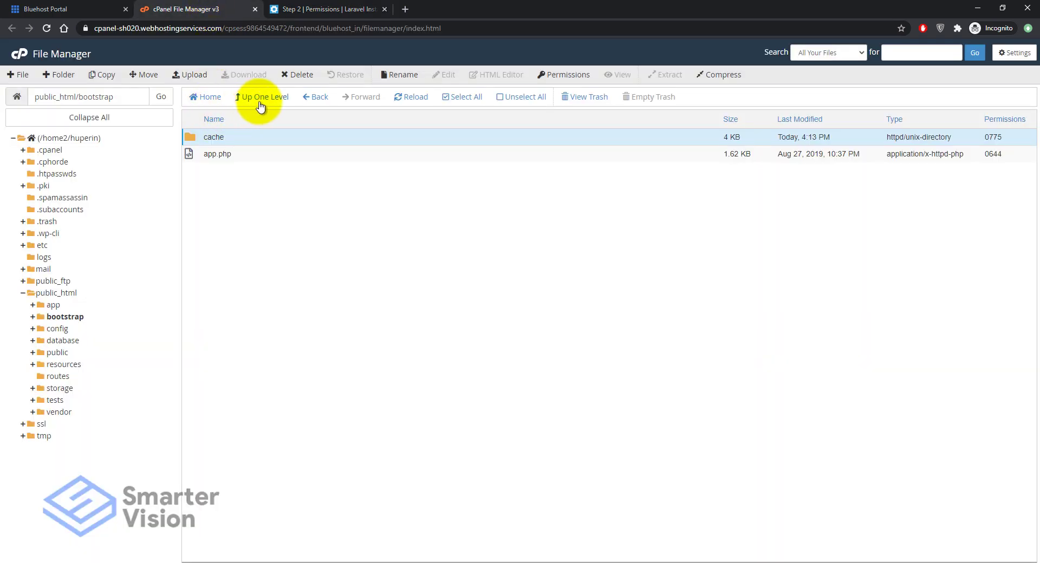
click(315, 98)
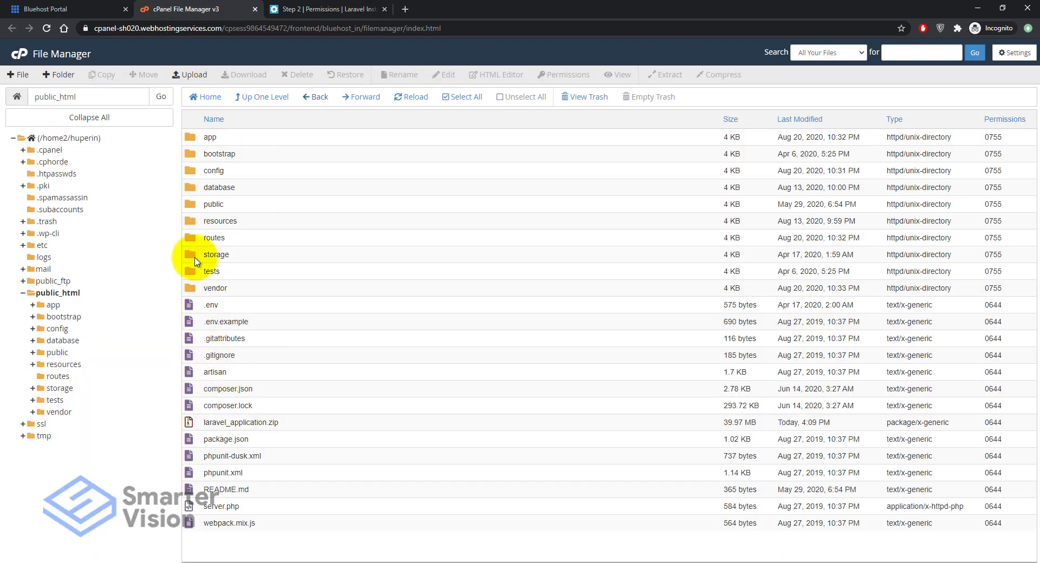
double_click(187, 253)
click(193, 190)
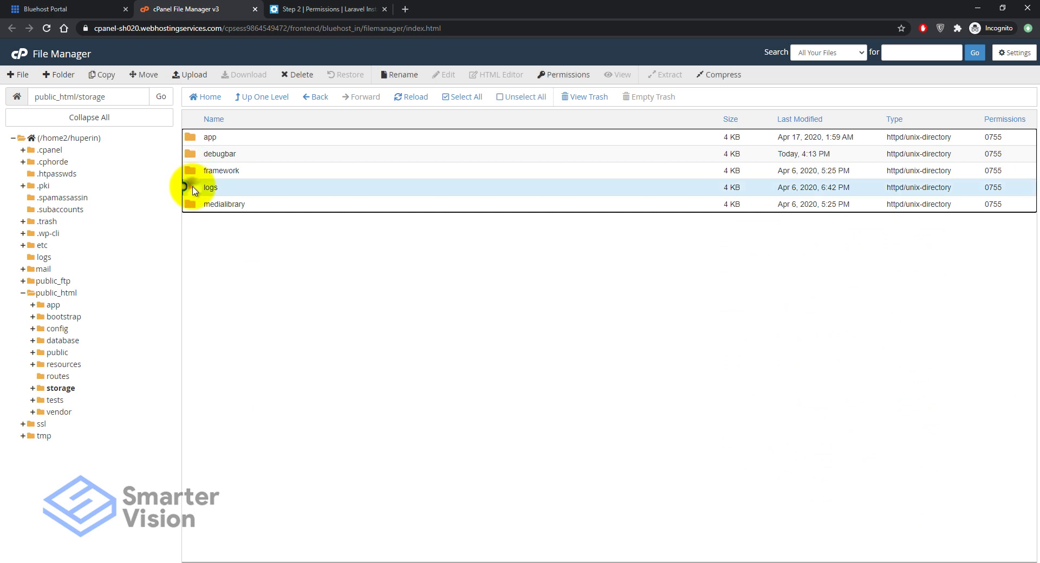
ctrl+click(190, 171)
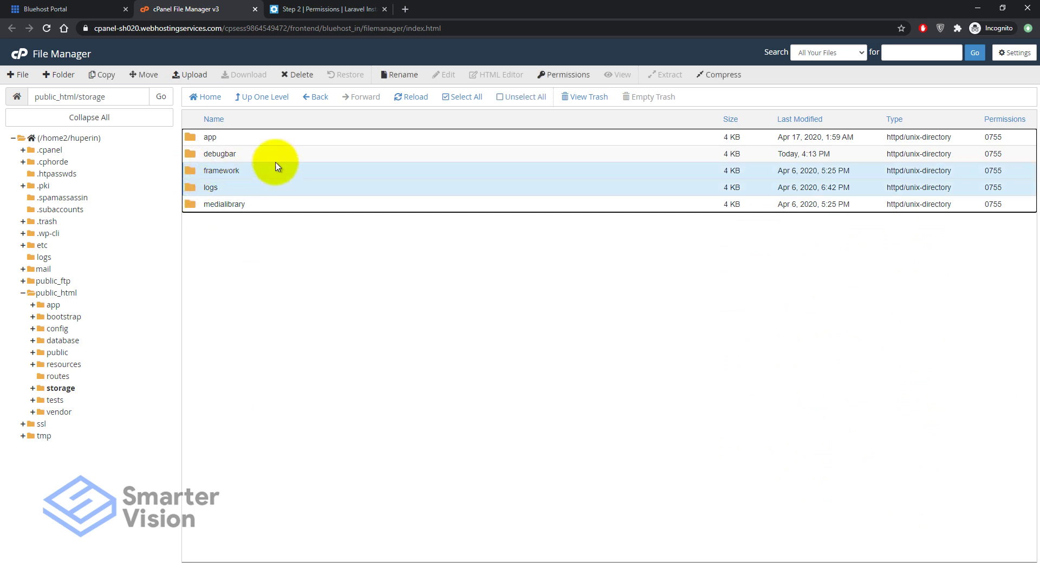
click(575, 80)
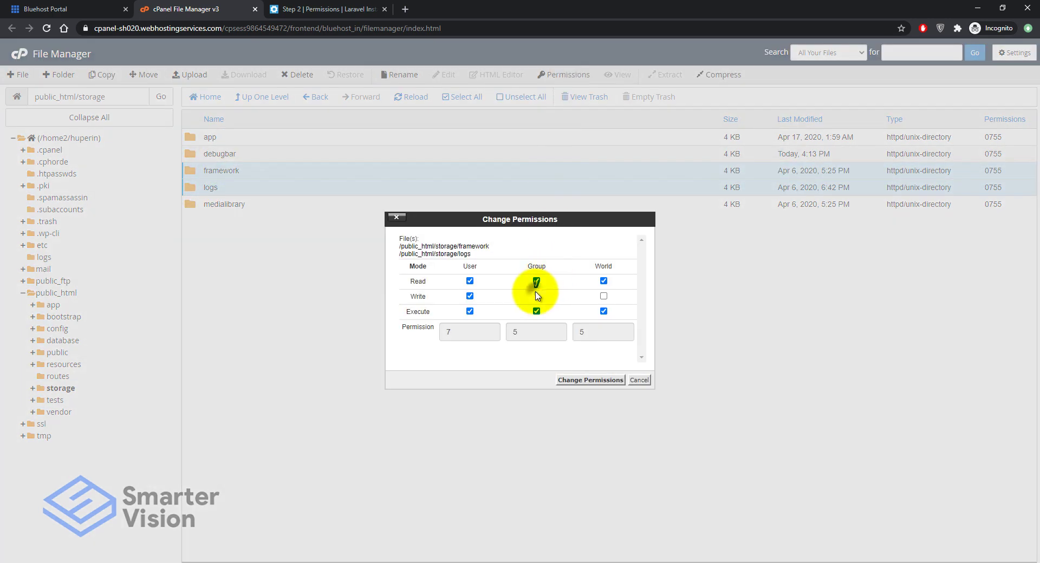
click(536, 296)
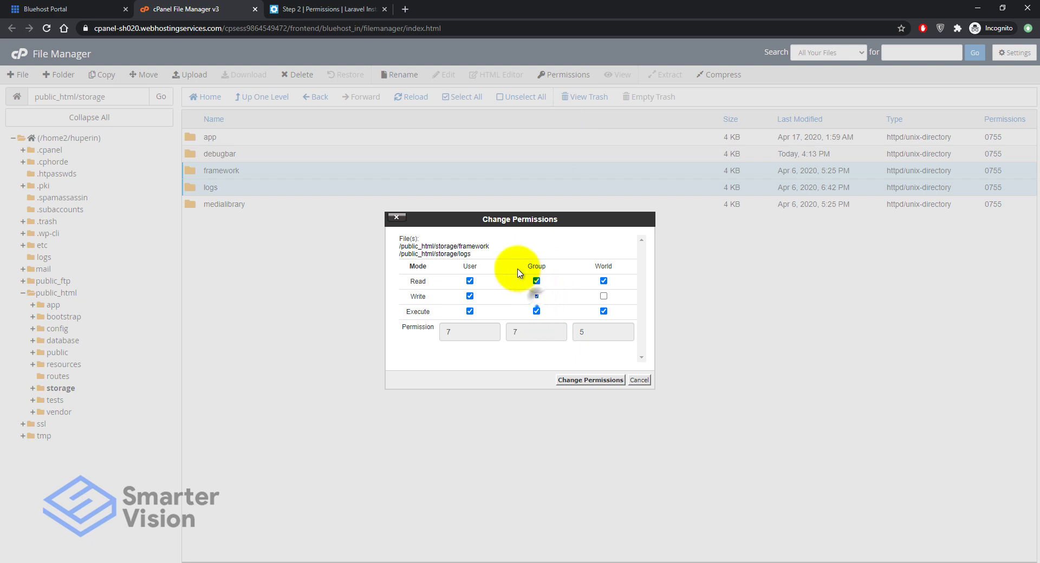
click(288, 5)
click(220, 4)
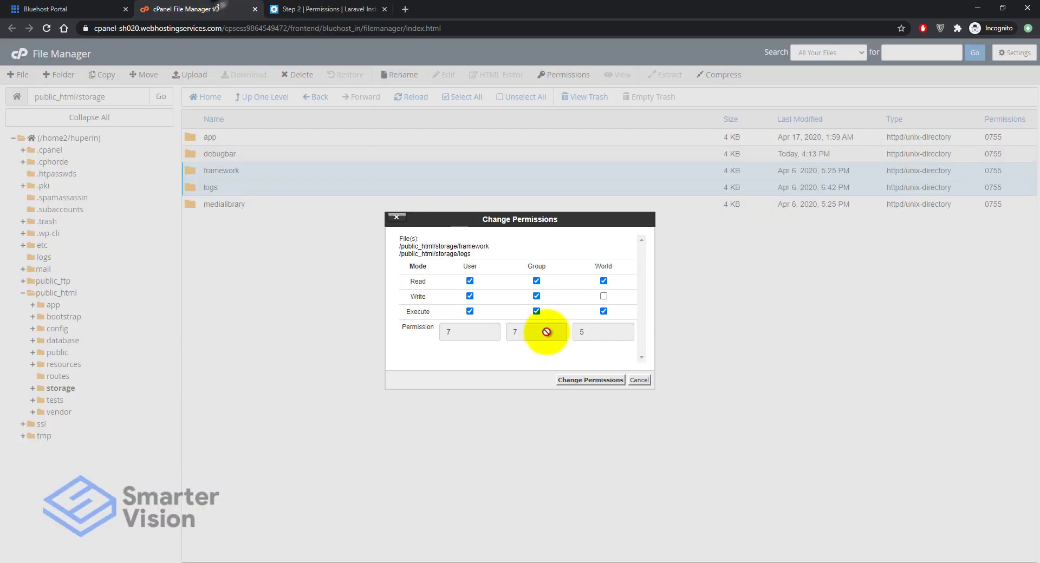
click(578, 381)
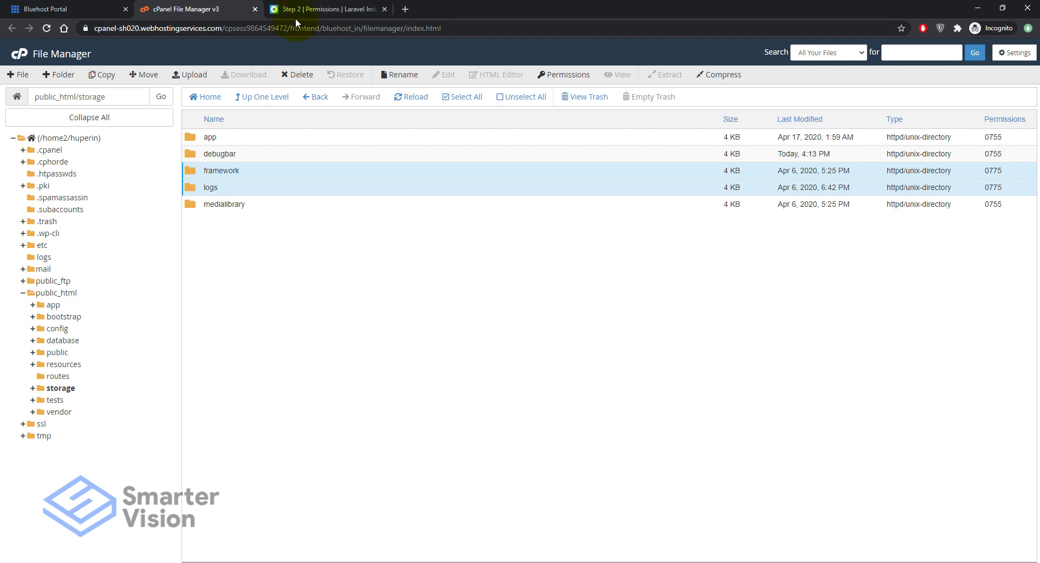
Recheck the folder permissions in the Laravel Installer and configure the environment with the Form Wizard Setup
click(317, 12)
click(47, 30)
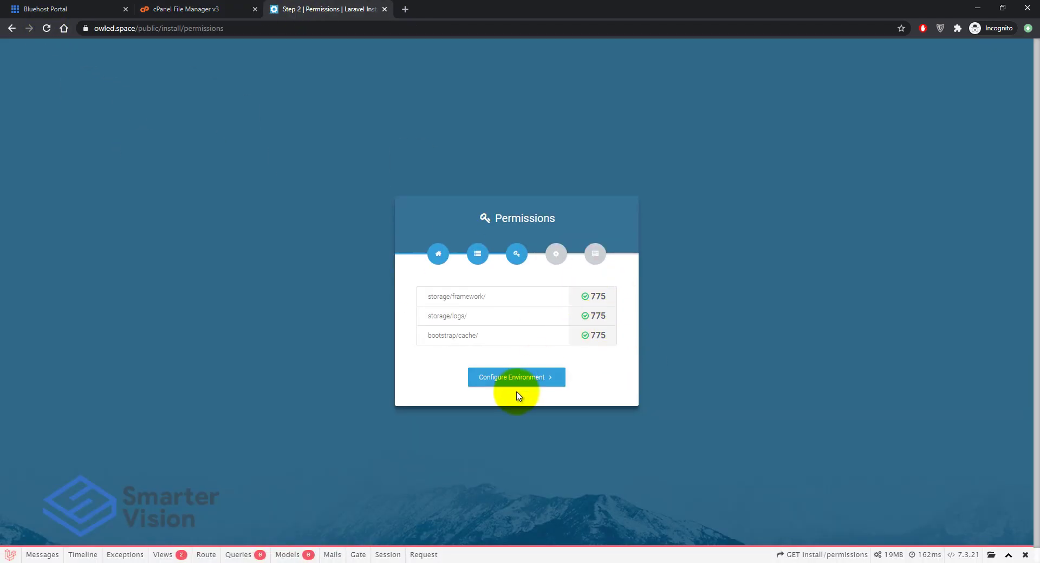
click(519, 380)
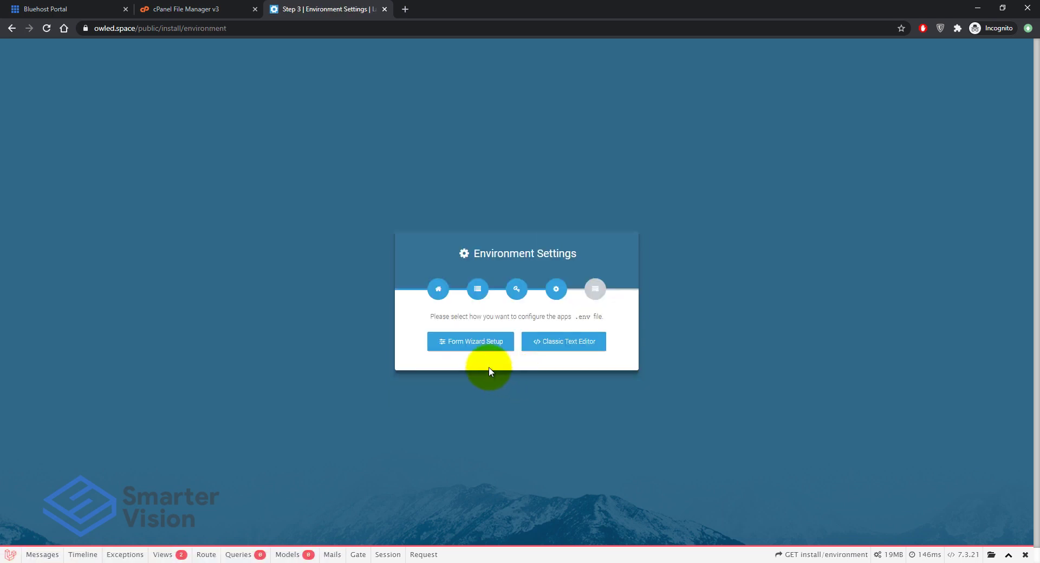
click(469, 346)
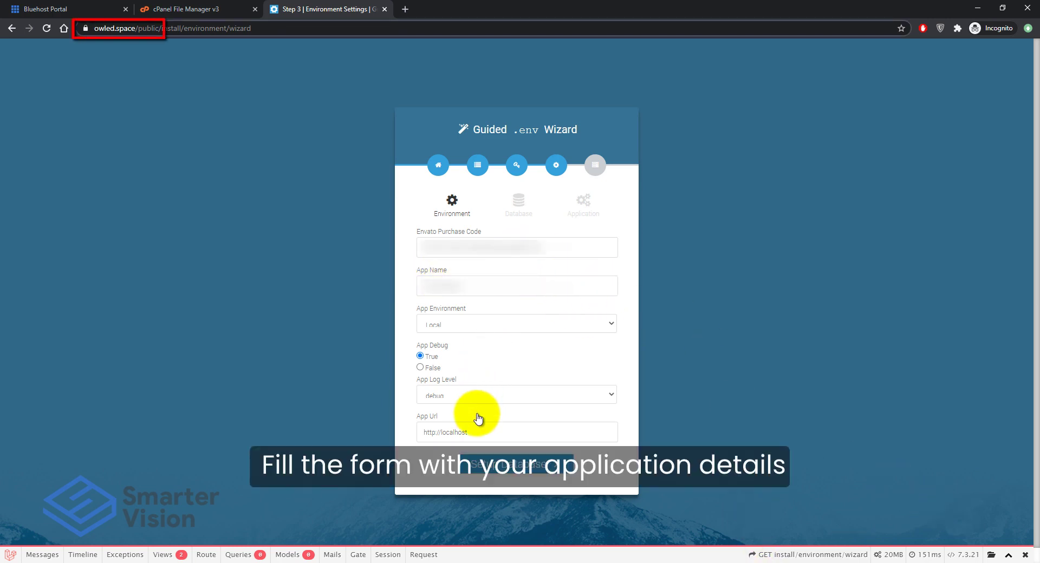
drag(472, 433, 376, 434)
text(https://owled.space/public/)
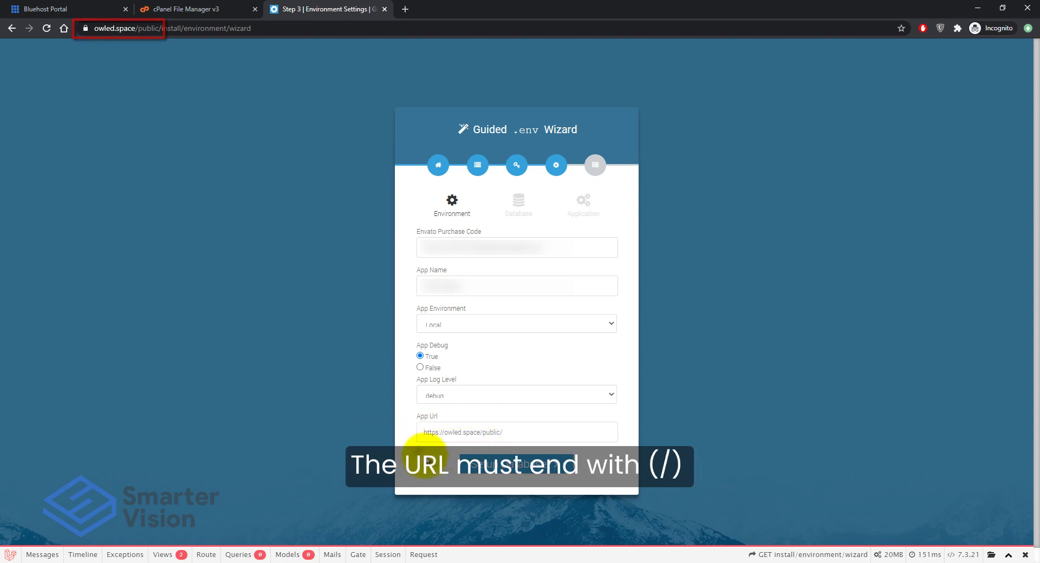
click(520, 469)
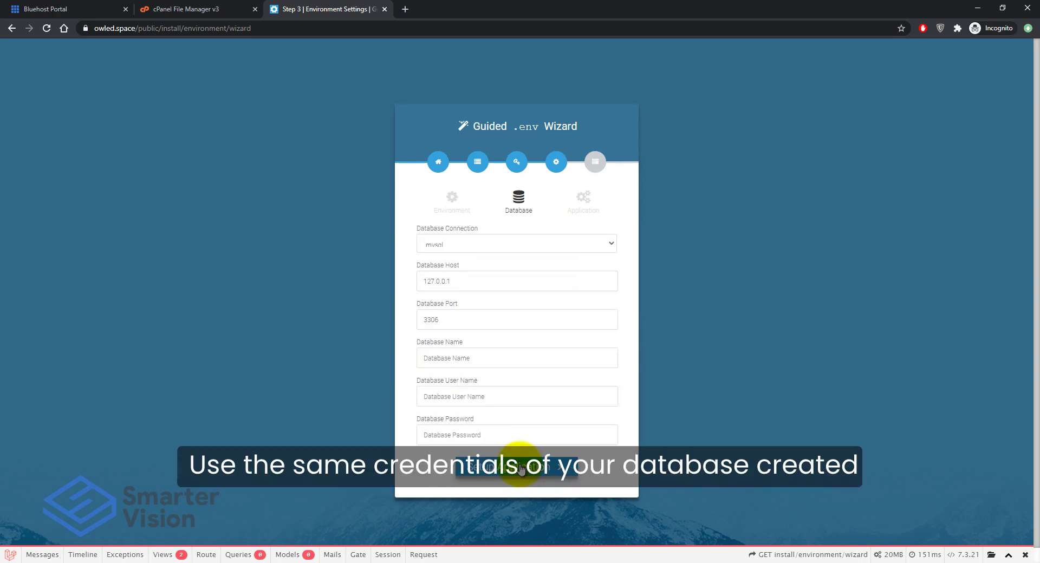
Enter database name huperin_stores, user name huperin_storesuser and the database password, and install the application with the default application settings
click(457, 358)
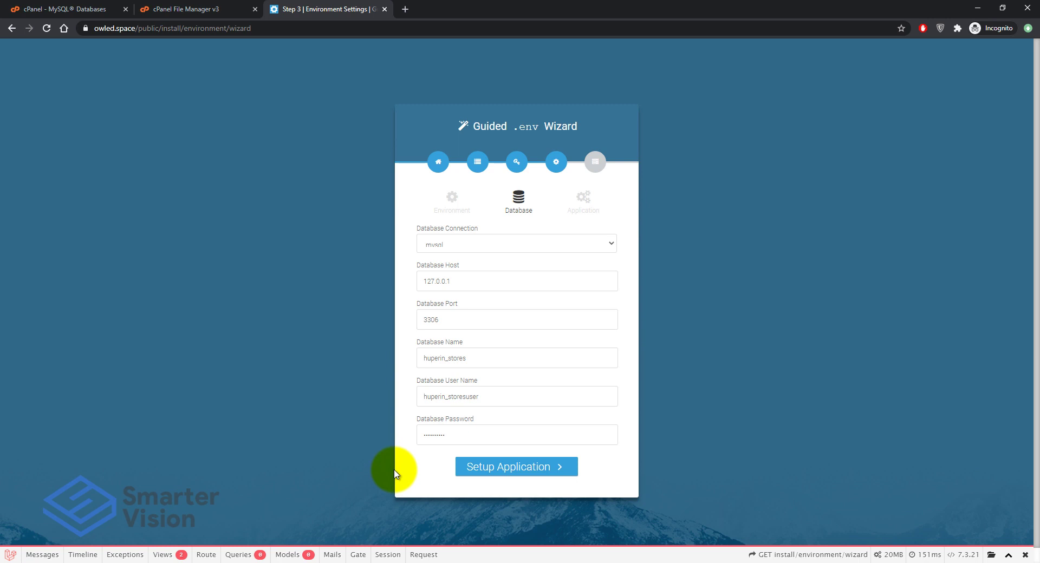
click(520, 471)
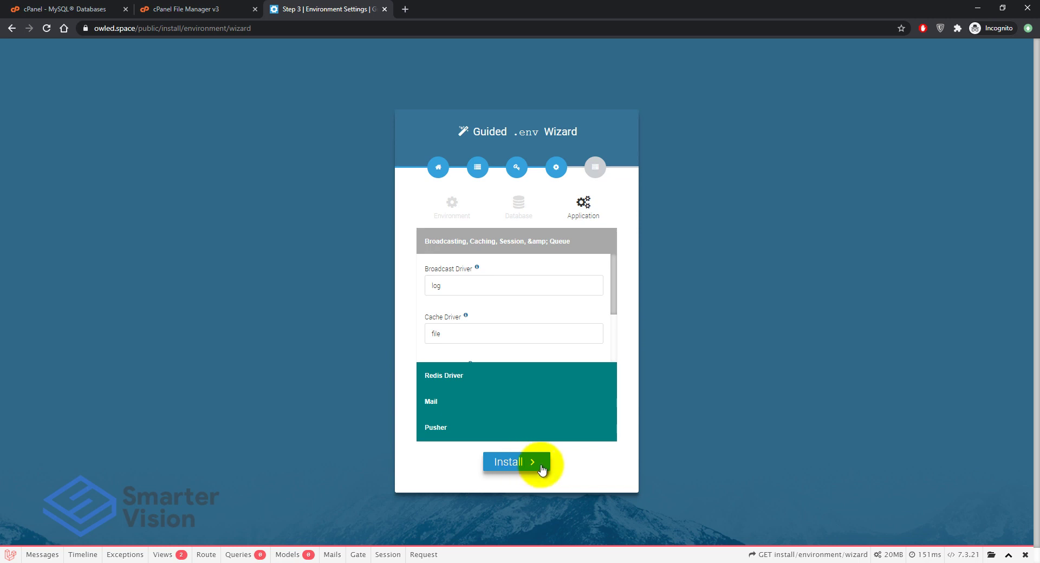
click(530, 464)
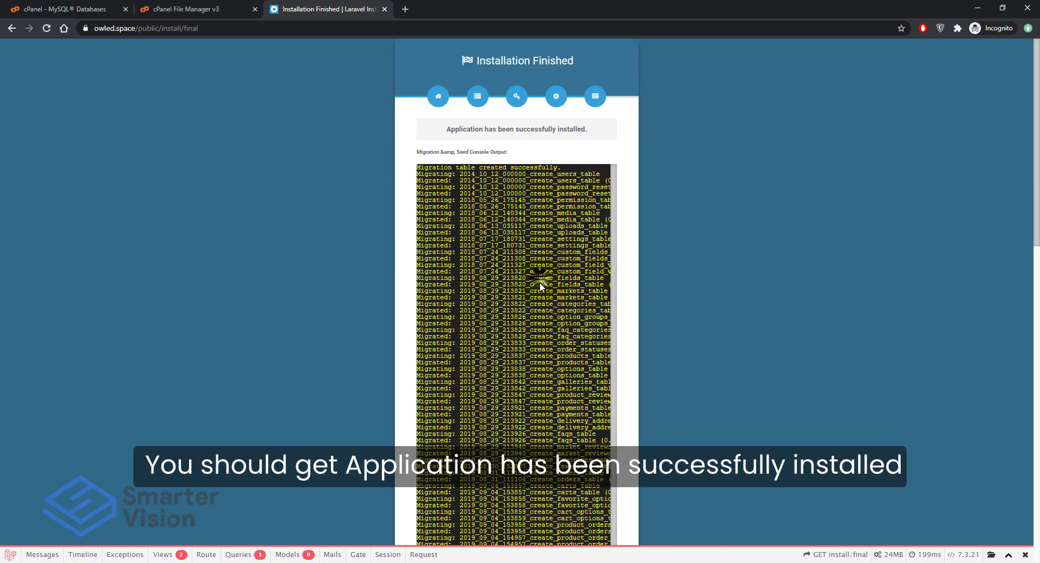
Leave the finished installer for the application's login page and sign in with the demo admin e-mail and password
drag(1034, 174, 1014, 524)
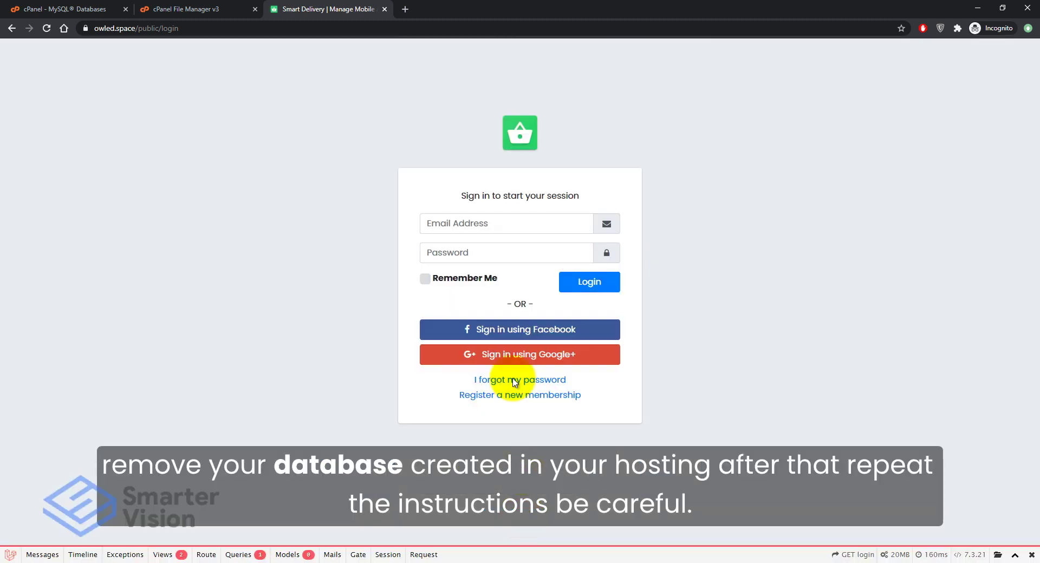
click(468, 252)
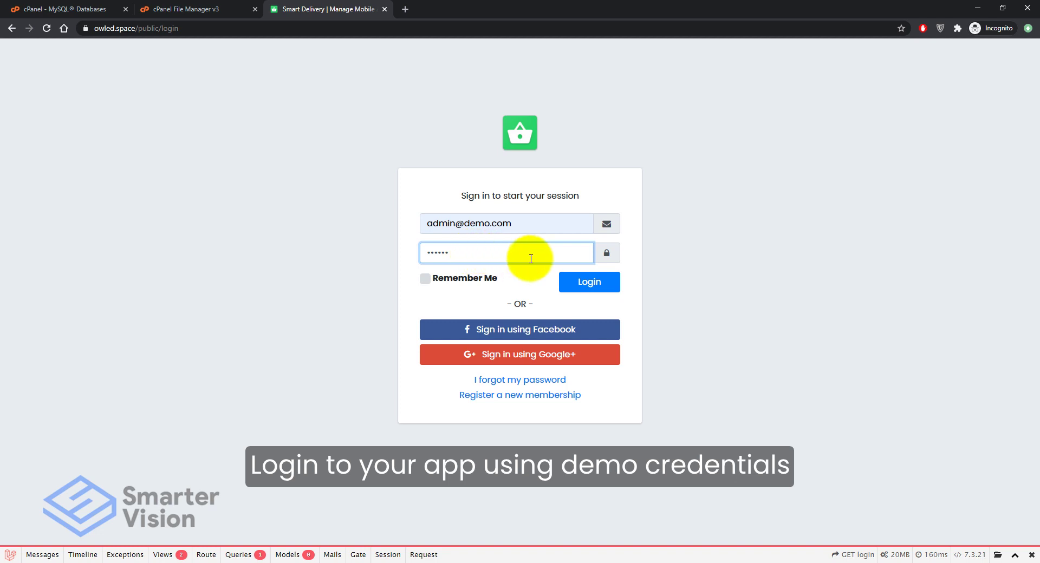
click(592, 287)
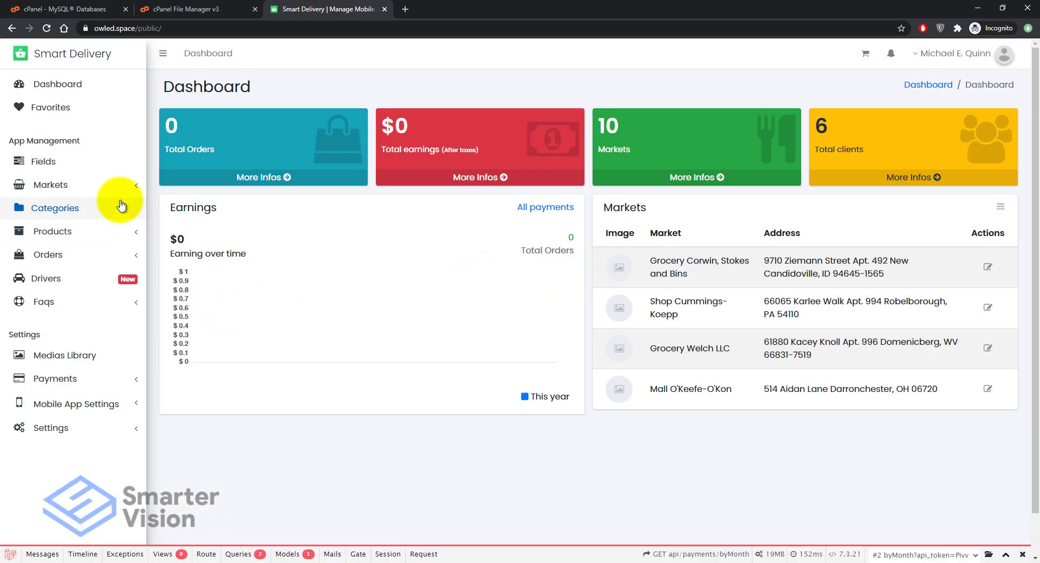
Open the list of markets from the app management section of the dashboard
click(111, 187)
click(63, 228)
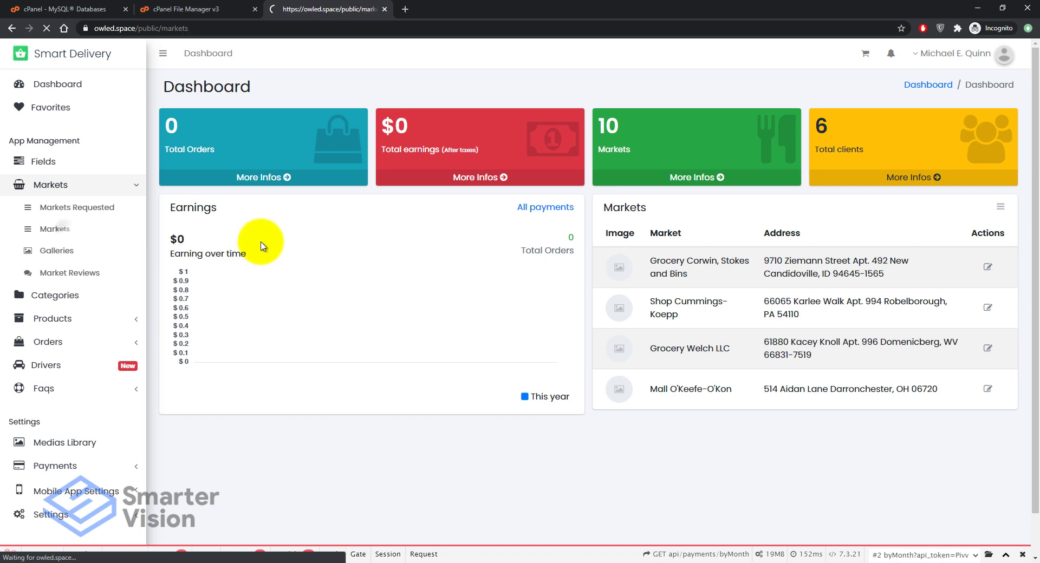